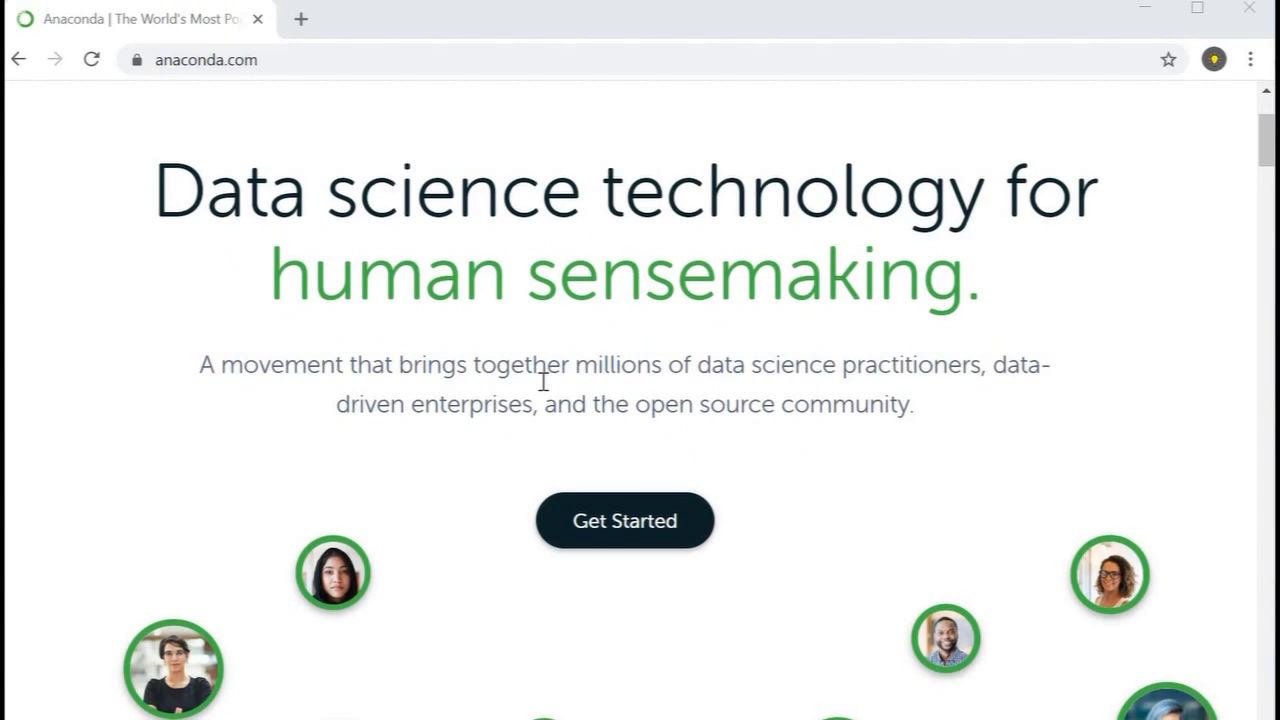
# Step: Look through the Anaconda home page as far as the Individual, Team and Enterprise edition descriptions
pyautogui.scroll(-15, 543, 381)
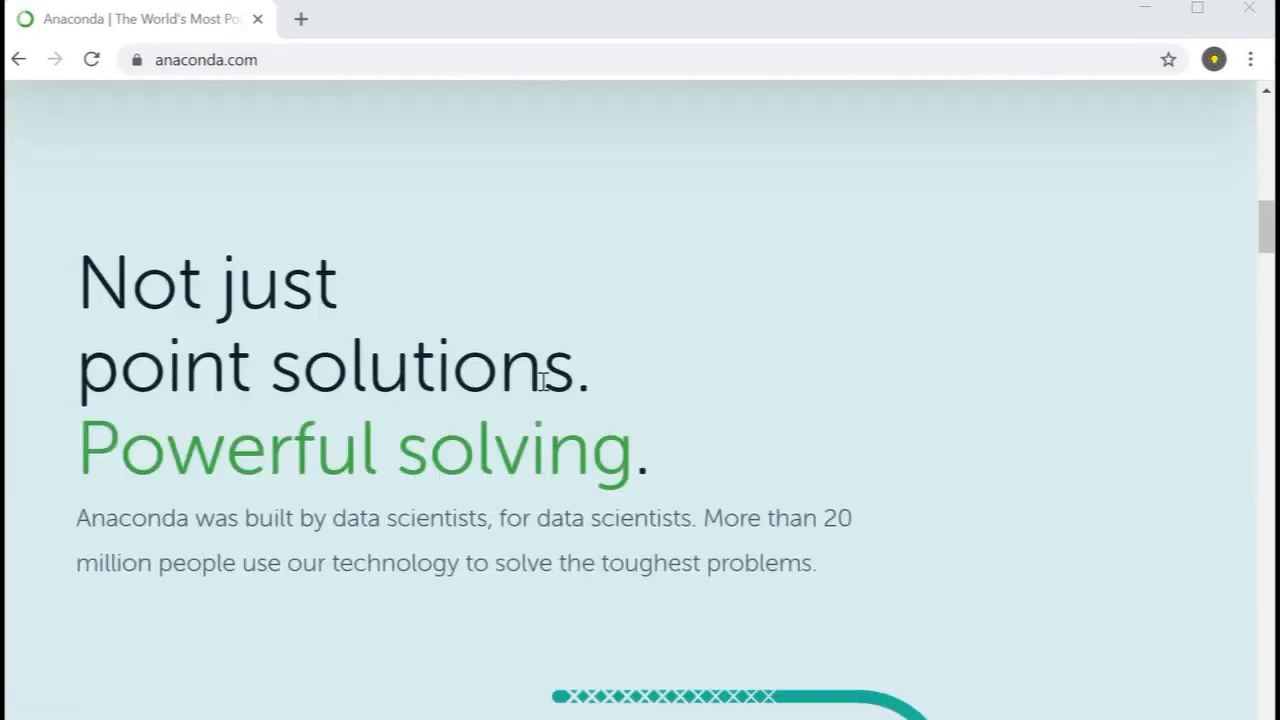
pyautogui.scroll(-10, 543, 381)
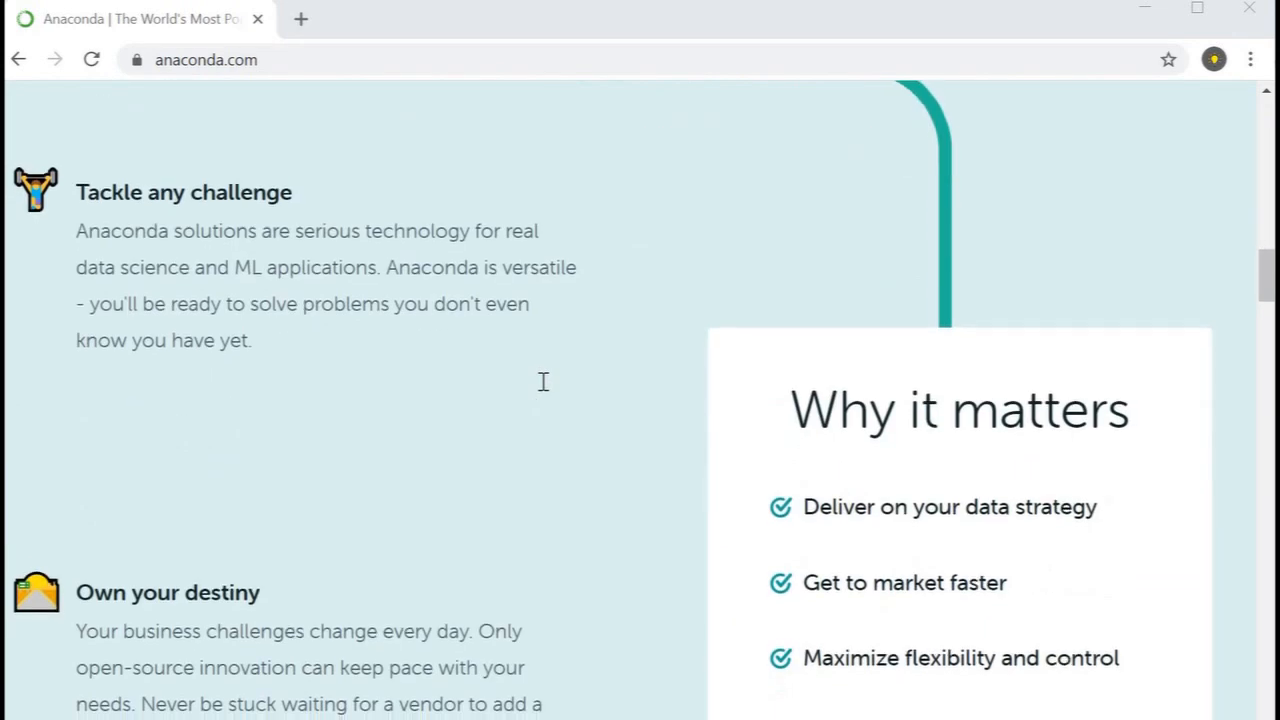
pyautogui.scroll(-8, 543, 381)
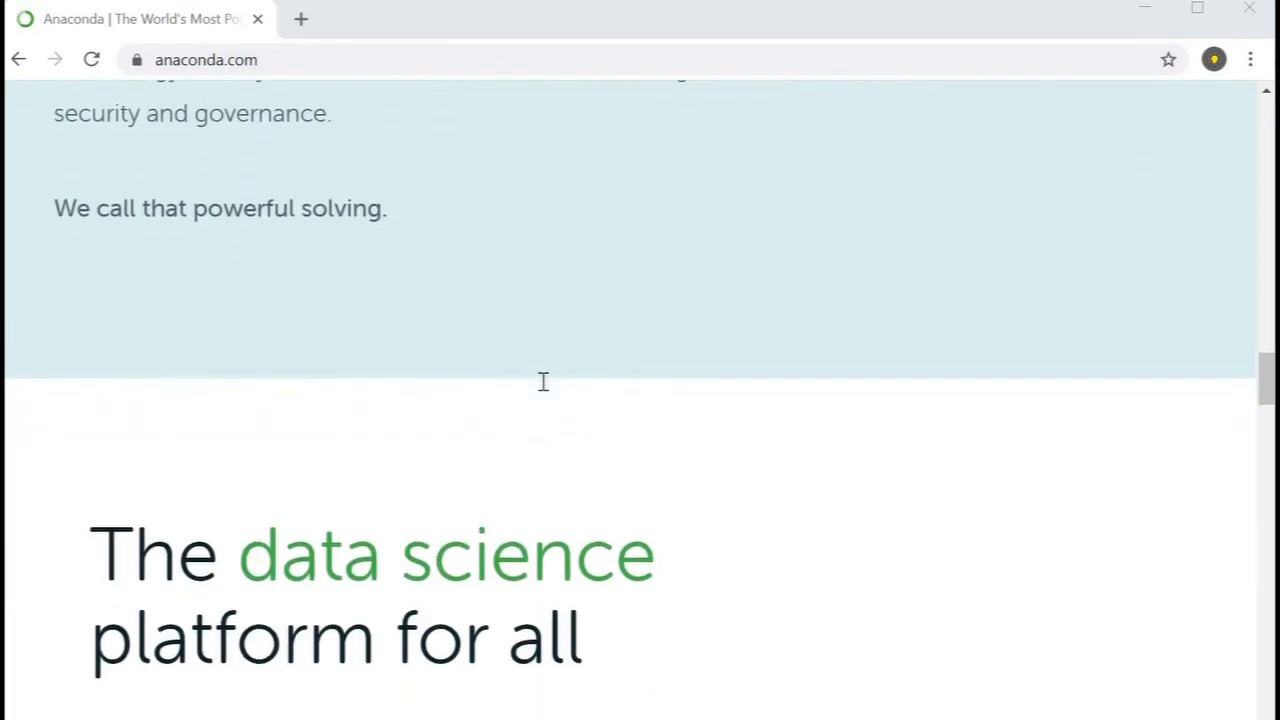
pyautogui.scroll(-6, 543, 381)
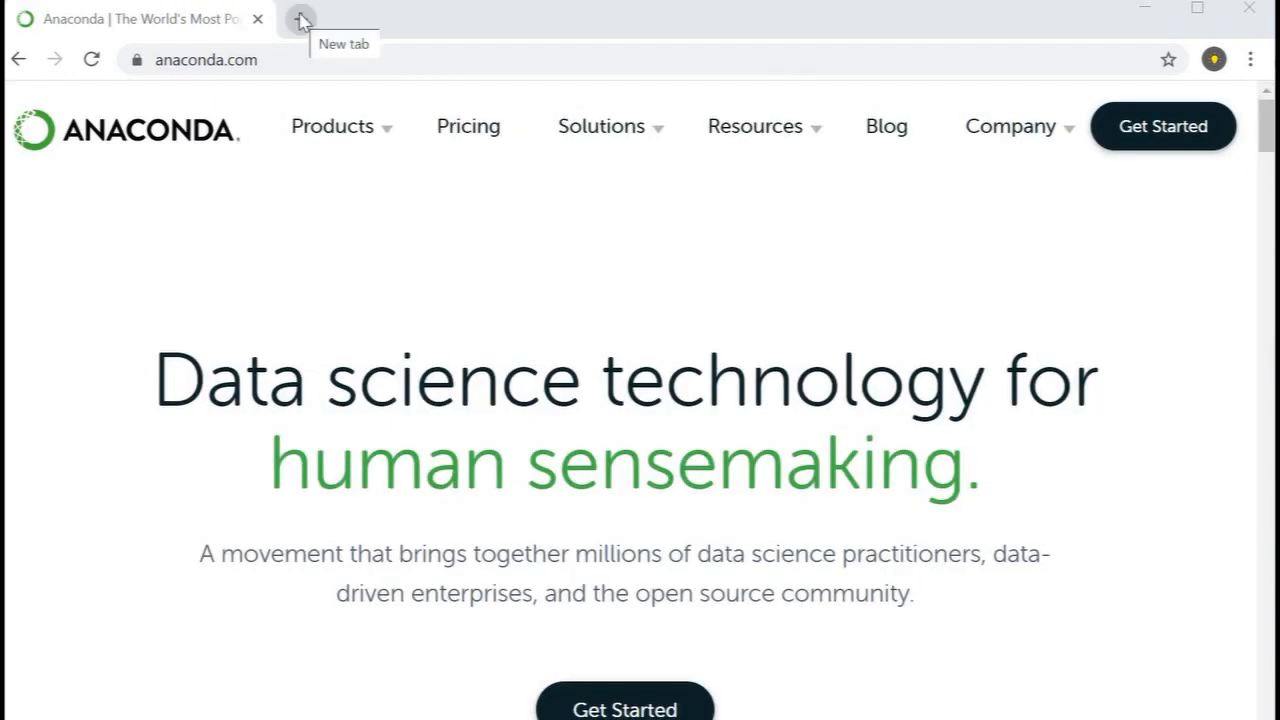
# Step: Search the web for "anaconda" in a new tab, open the official anaconda.com result and close the original Anaconda tab
pyautogui.click(301, 19)
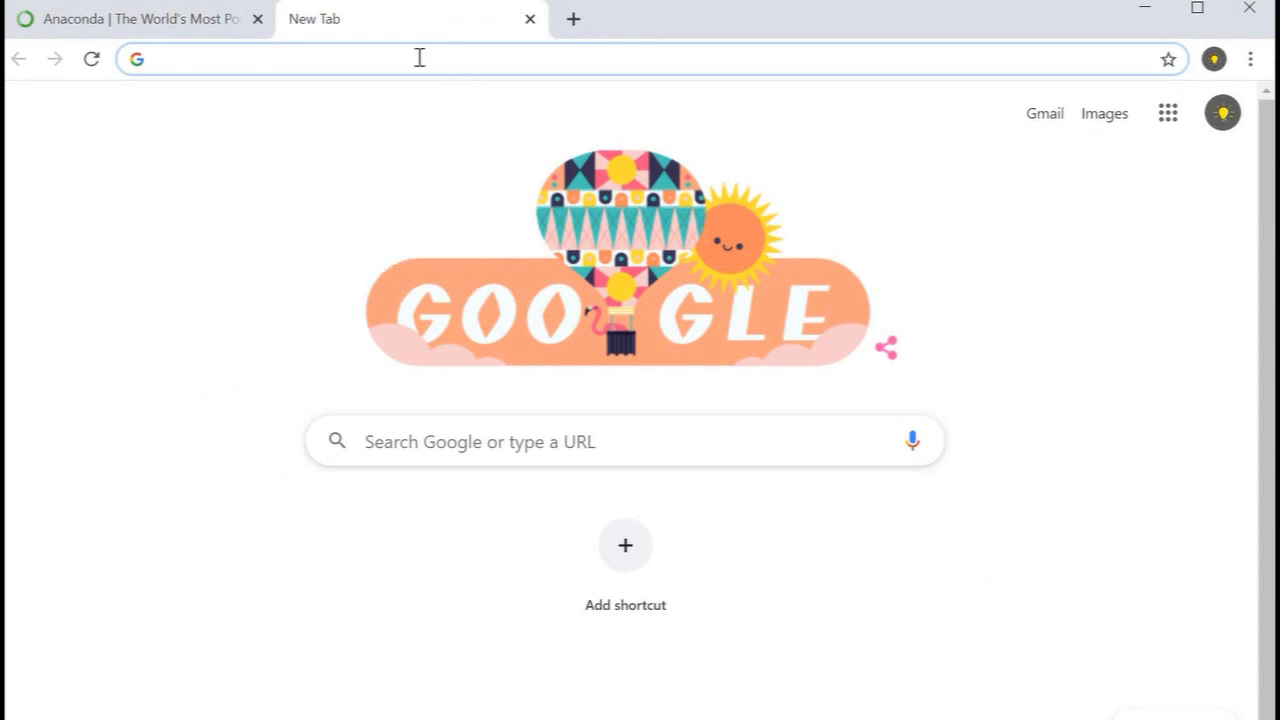
pyautogui.click(194, 28)
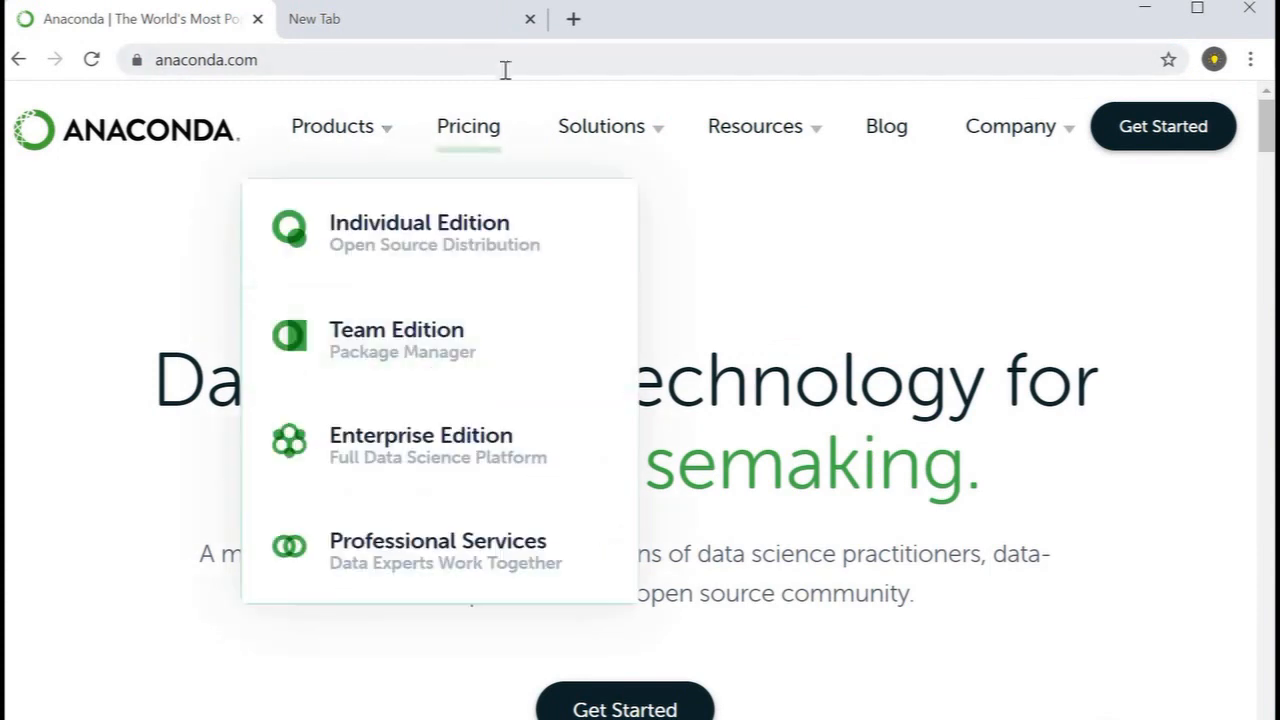
pyautogui.click(437, 34)
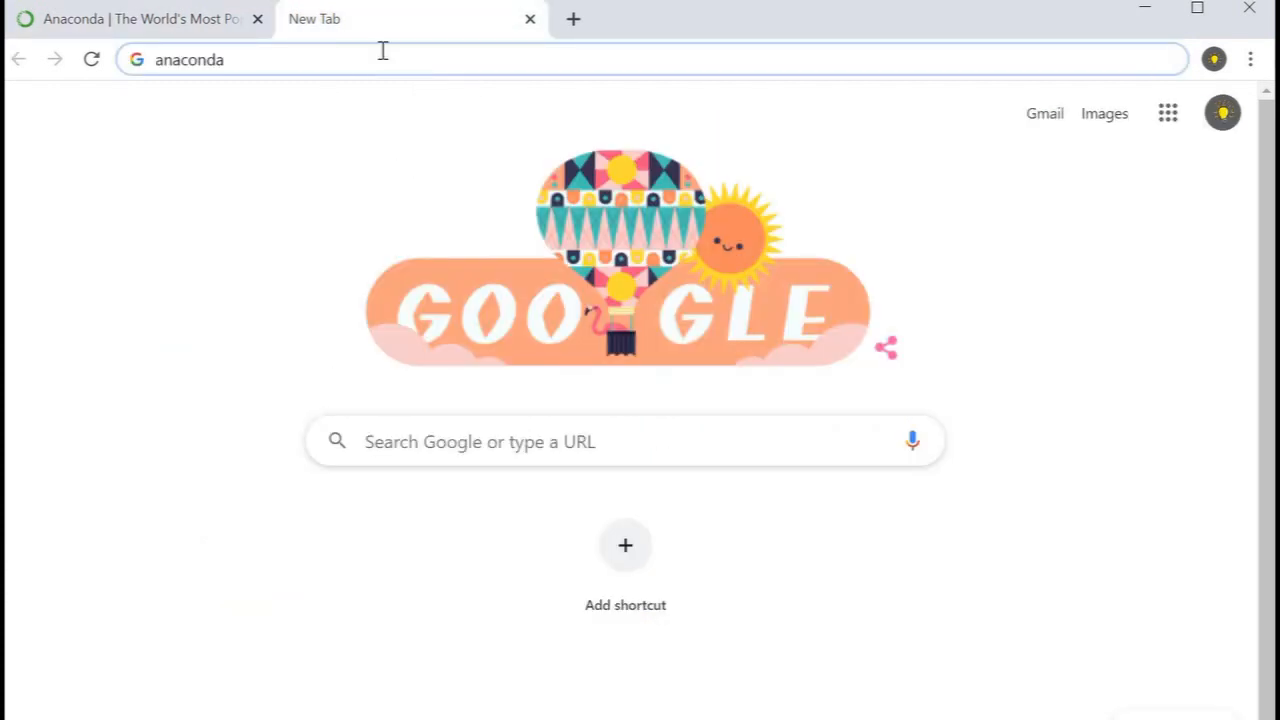
pyautogui.write('anaconda')
pyautogui.press('Return')
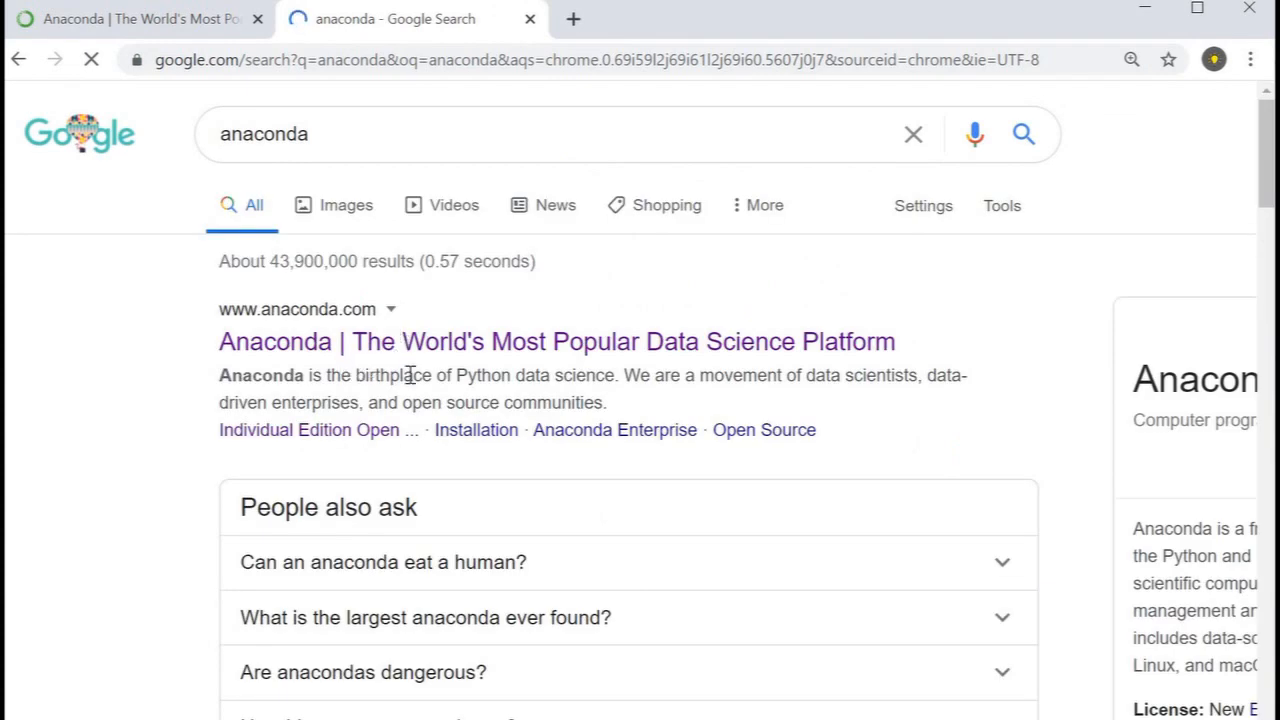
pyautogui.click(372, 342)
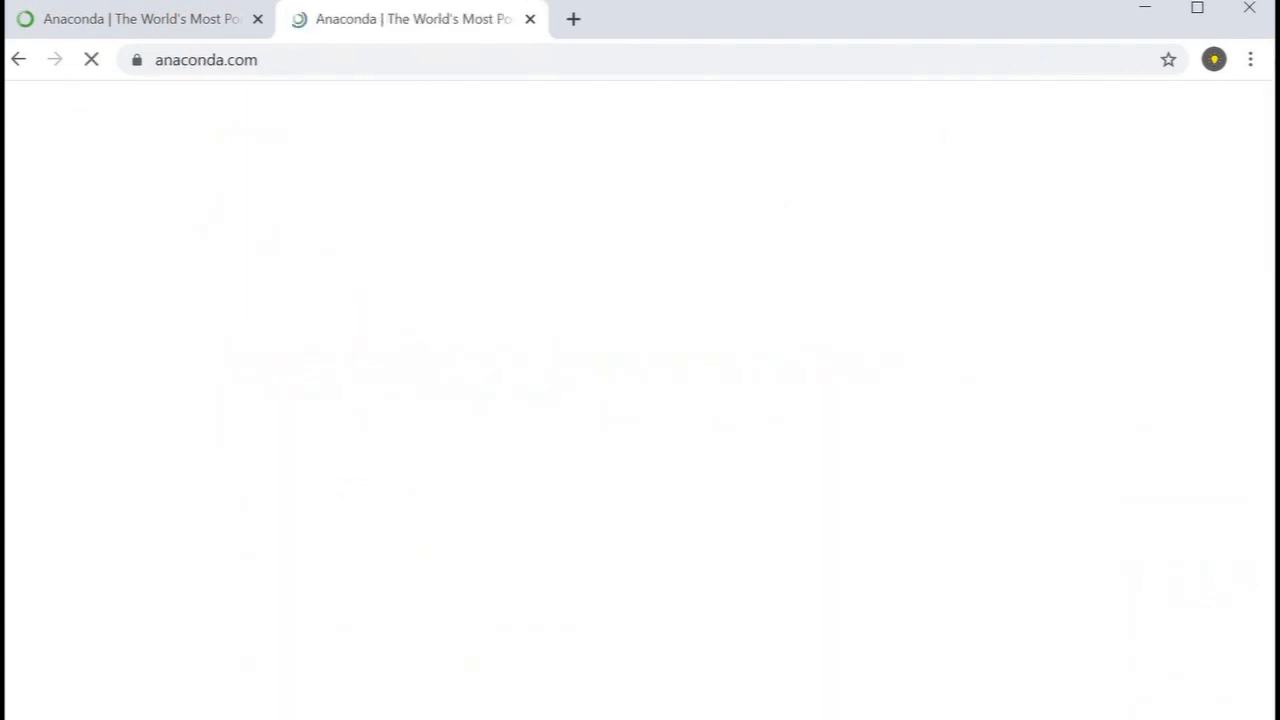
pyautogui.click(257, 22)
# Step: Open the Individual Edition product page from the edition cards on the Anaconda home page
pyautogui.scroll(-10, 336, 545)
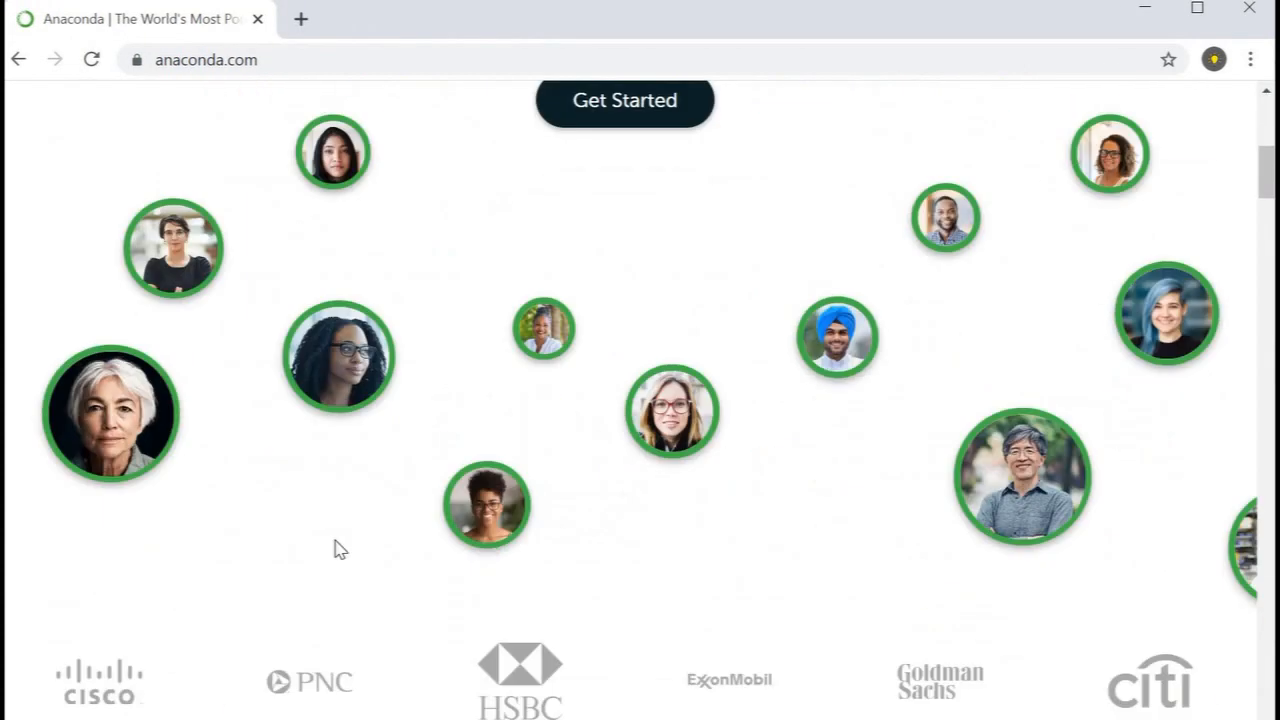
pyautogui.scroll(-15, 336, 540)
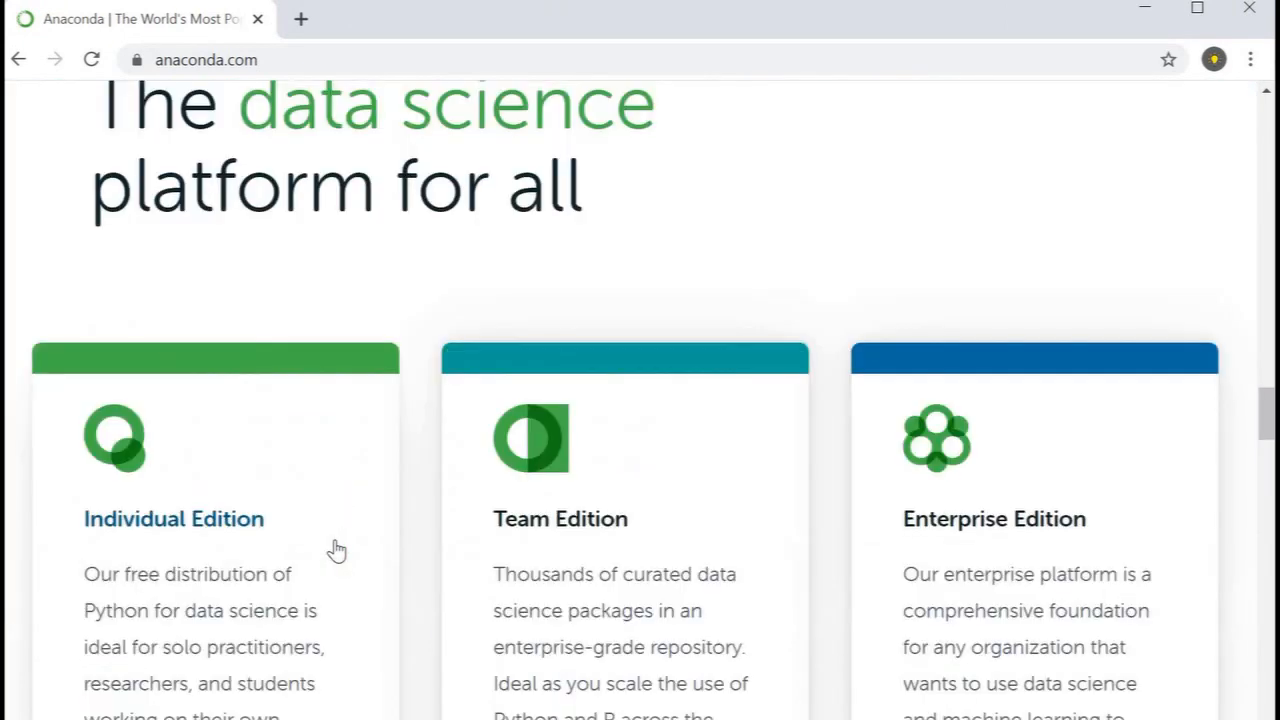
pyautogui.scroll(-3, 336, 550)
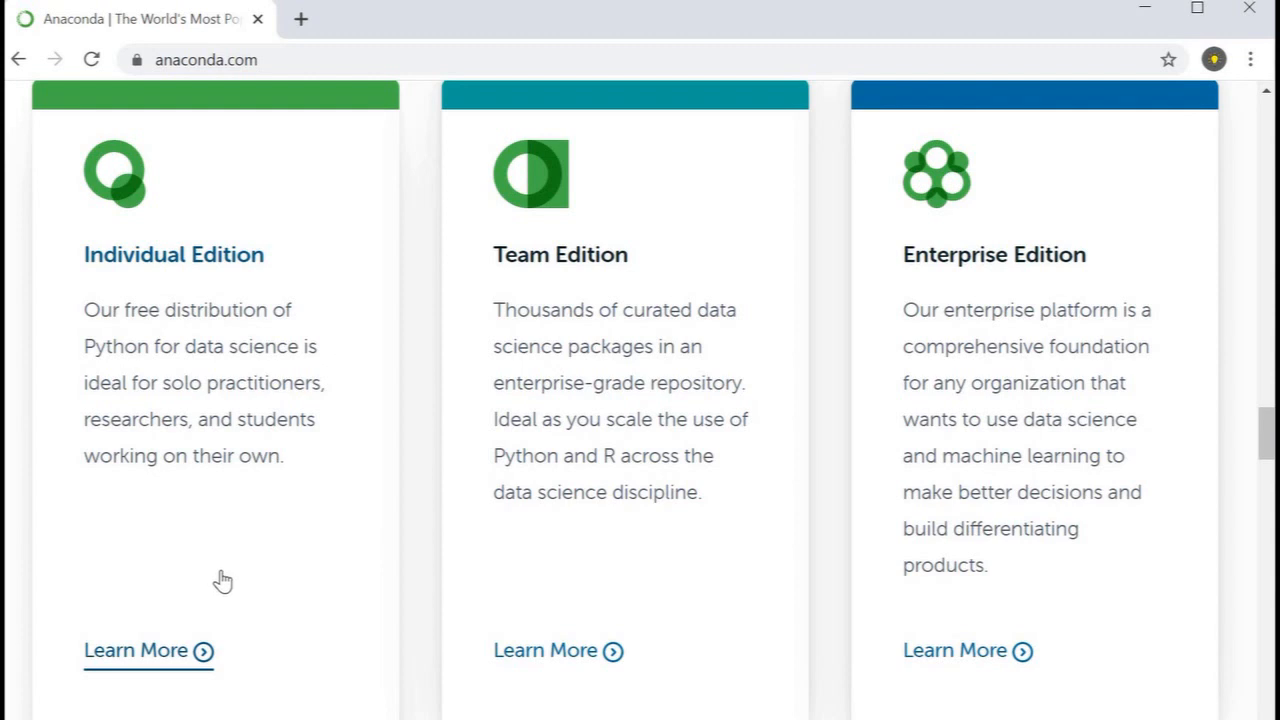
pyautogui.click(168, 670)
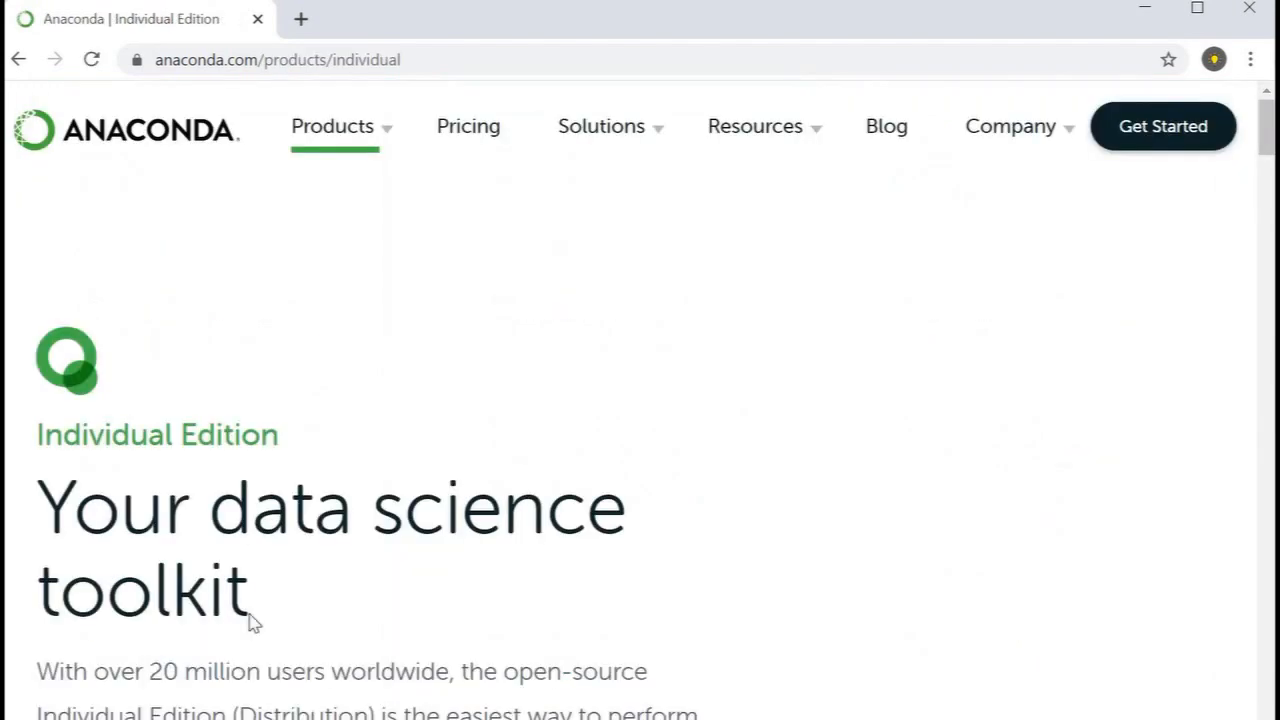
# Step: Go to the Anaconda Installers section using the download link on the Individual Edition page
pyautogui.scroll(-5, 253, 622)
pyautogui.scroll(3, 317, 523)
pyautogui.scroll(-5, 317, 533)
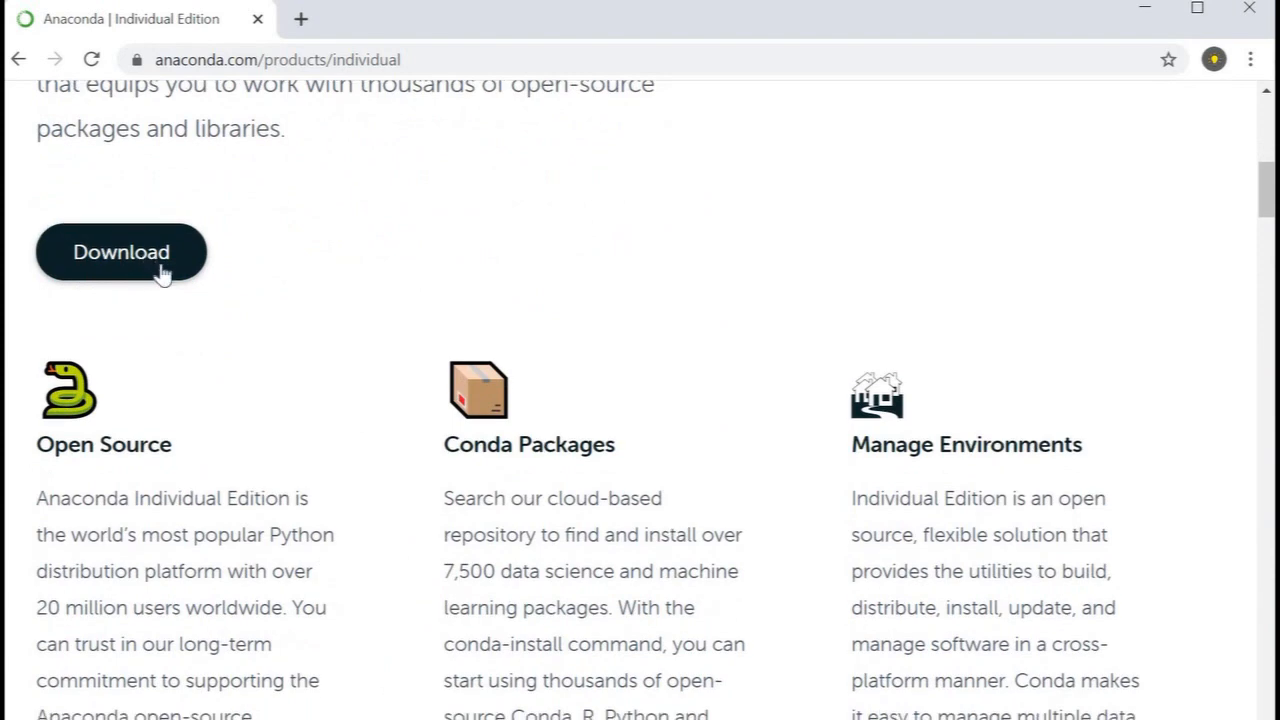
pyautogui.click(158, 256)
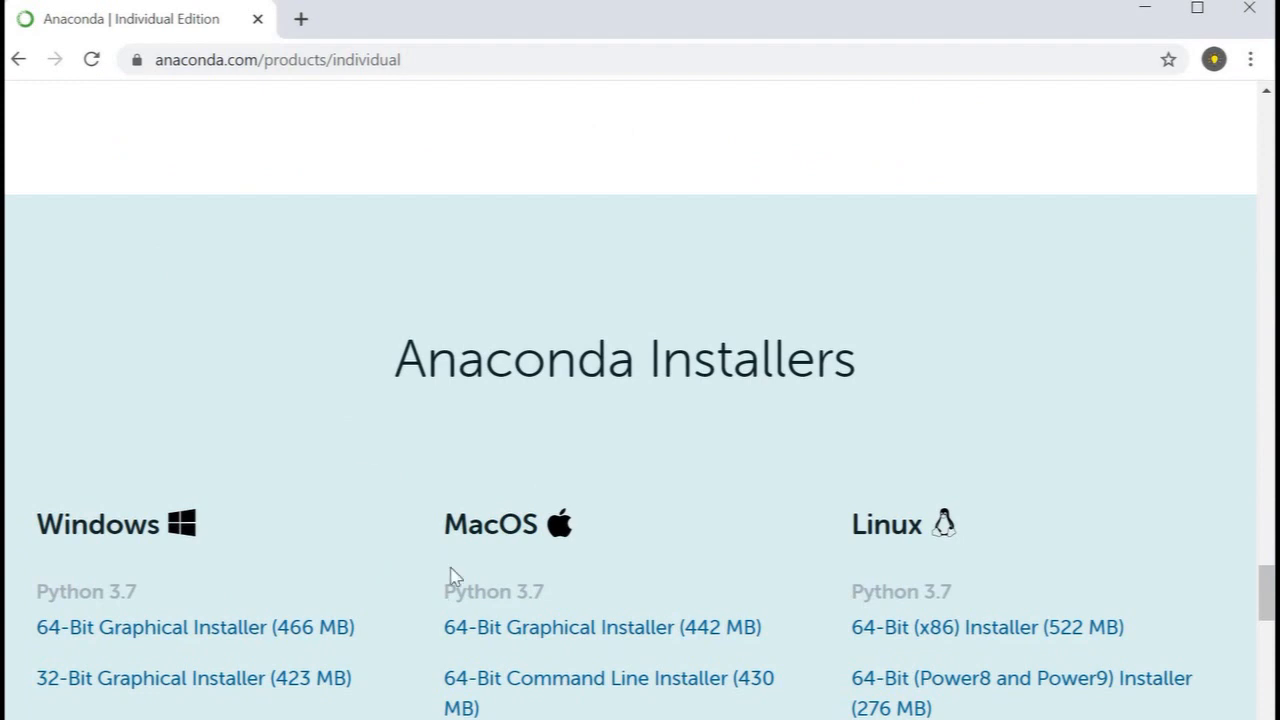
# Step: Review the Python 3.7 and Python 2.7 installers offered for Windows, MacOS and Linux
pyautogui.scroll(-2, 450, 577)
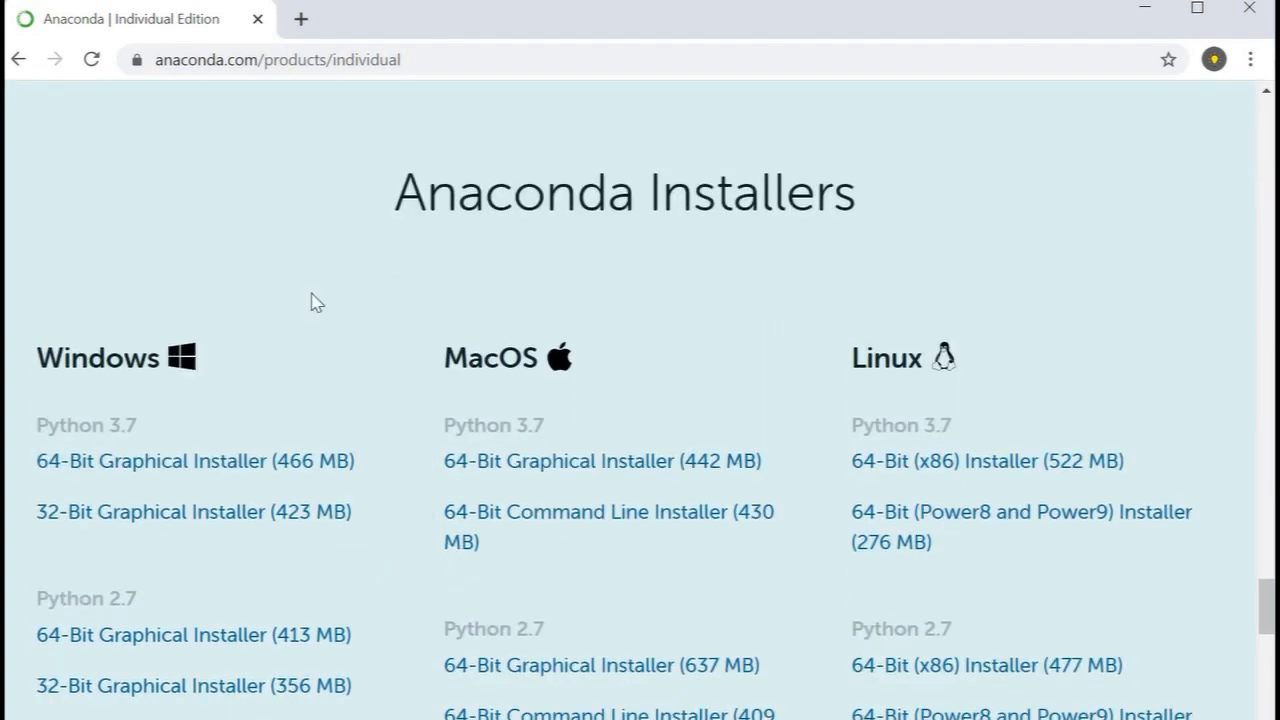
pyautogui.scroll(-1, 306, 540)
pyautogui.click(309, 540)
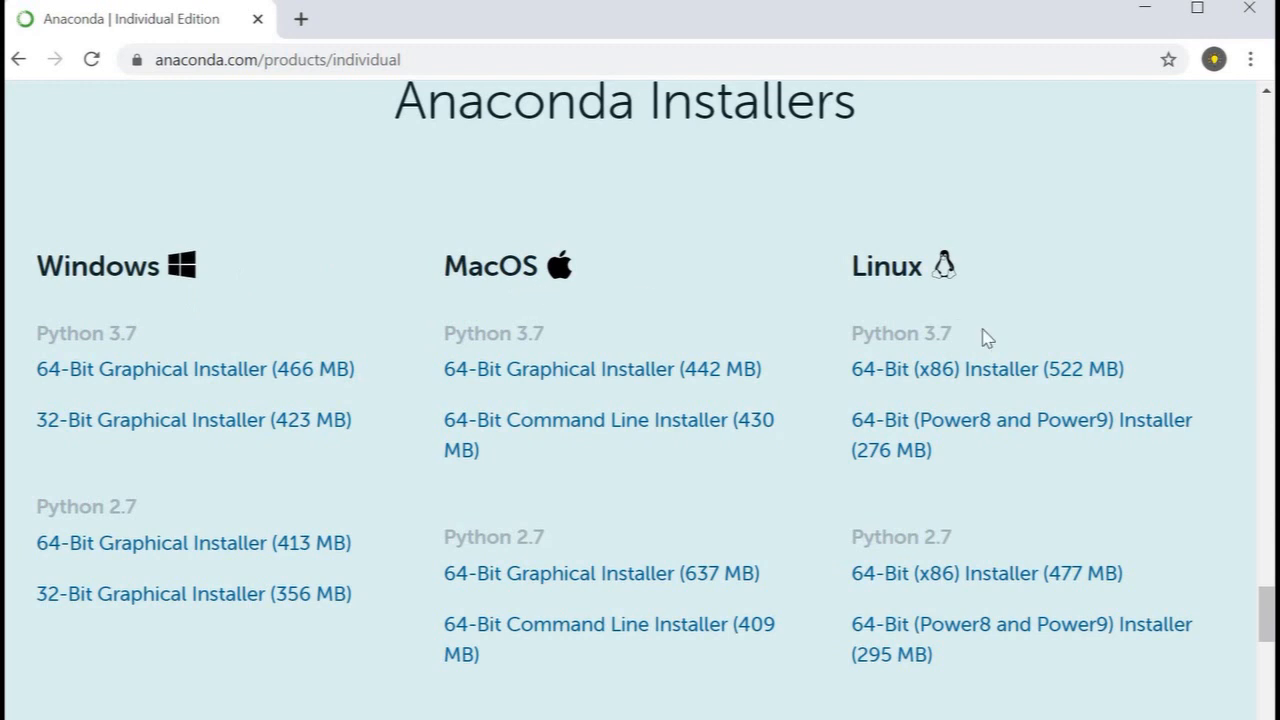
pyautogui.click(906, 423)
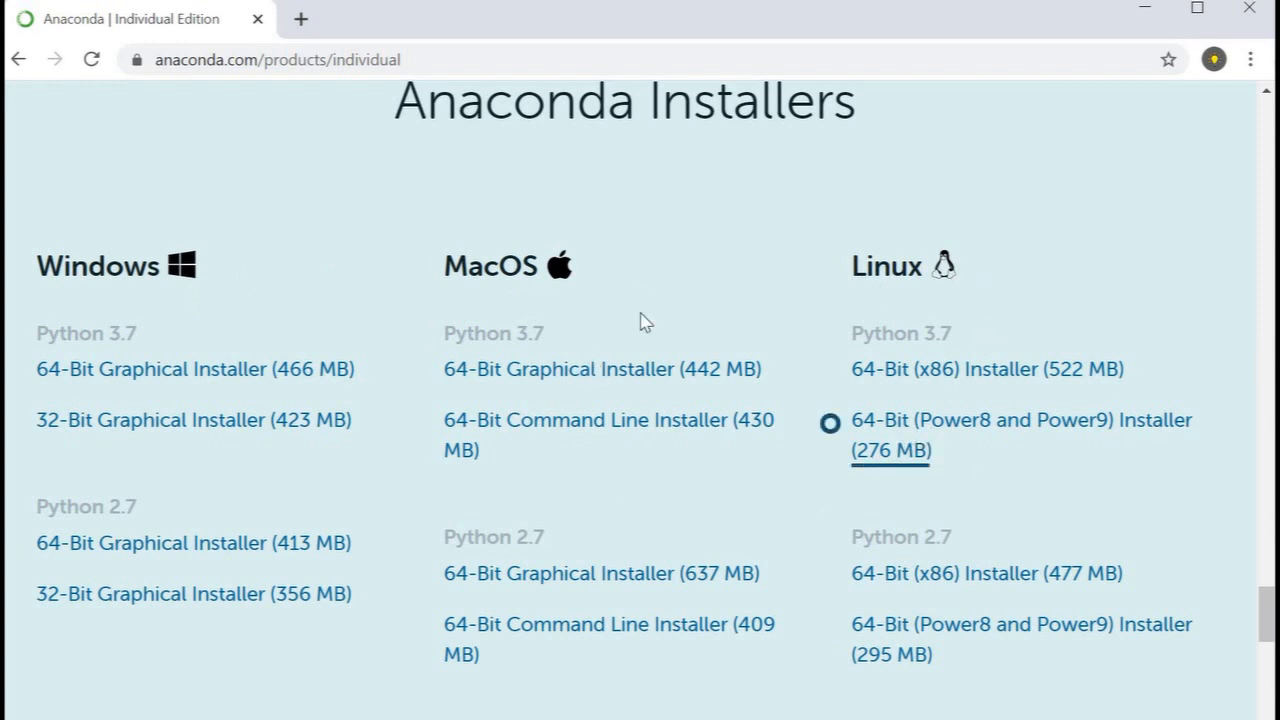
pyautogui.click(672, 592)
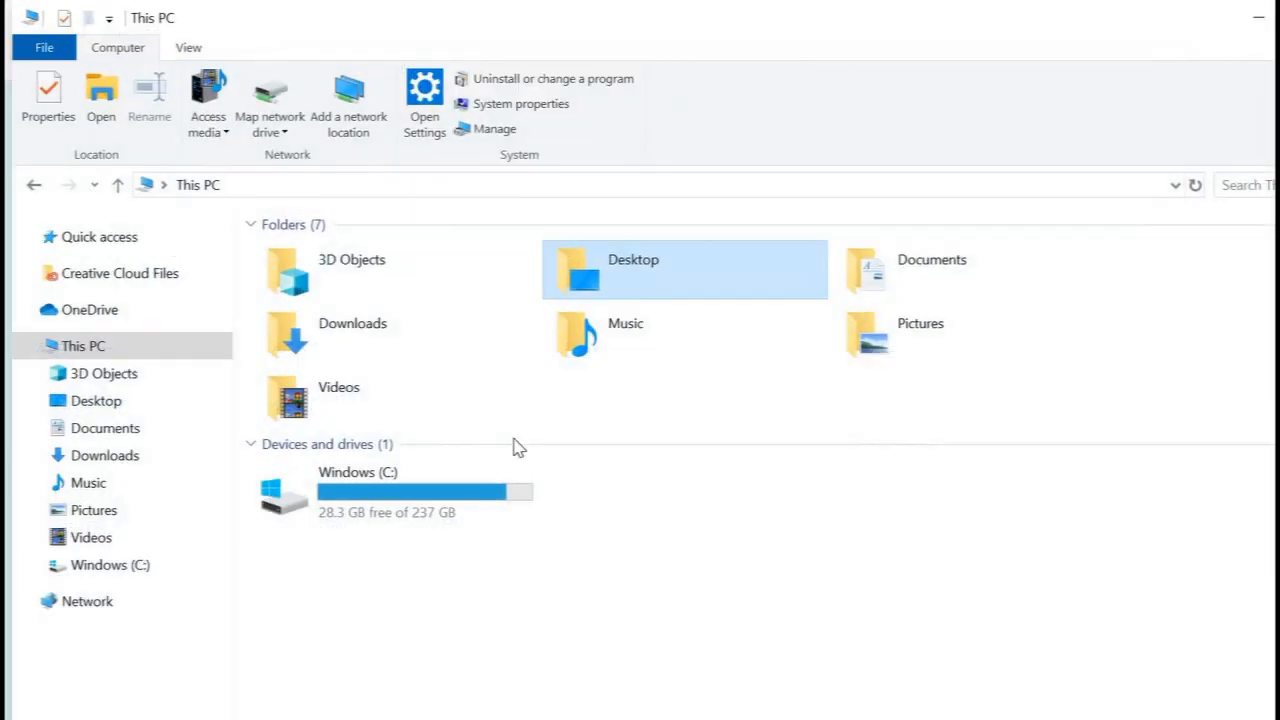
# Step: Open the properties of This PC in File Explorer to view the computer's basic system information
pyautogui.click(85, 353)
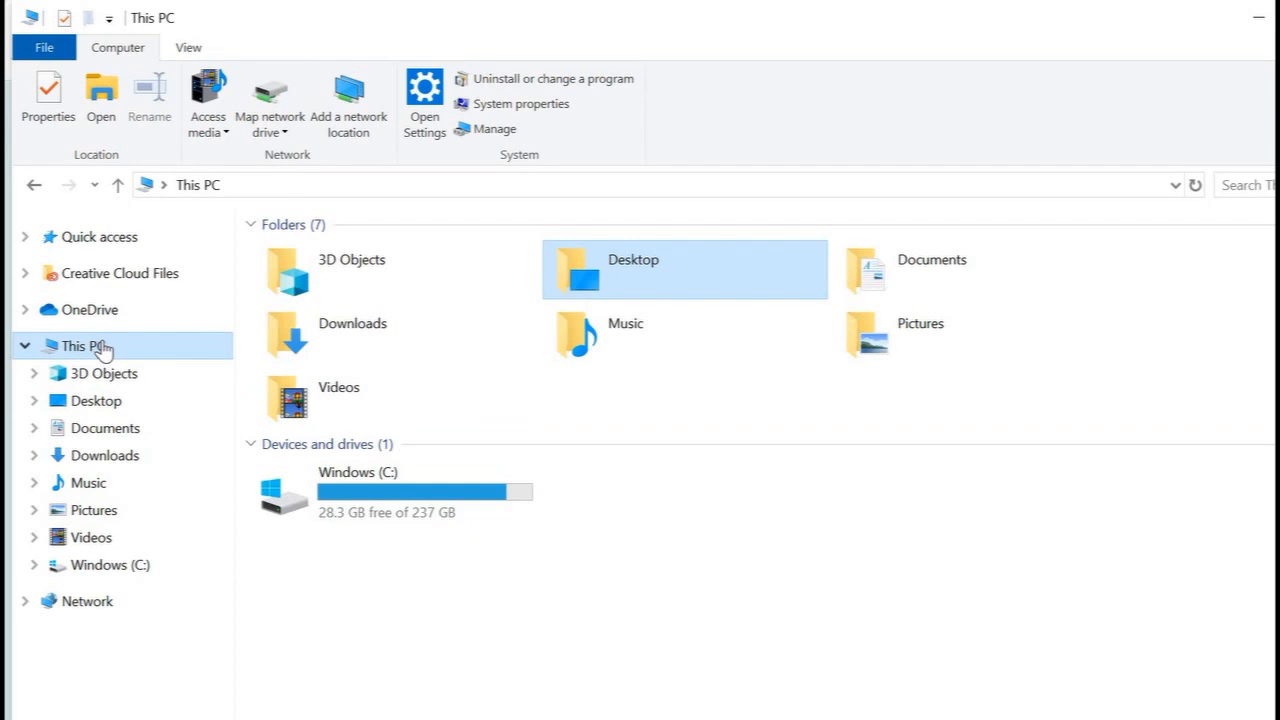
pyautogui.rightClick(104, 347)
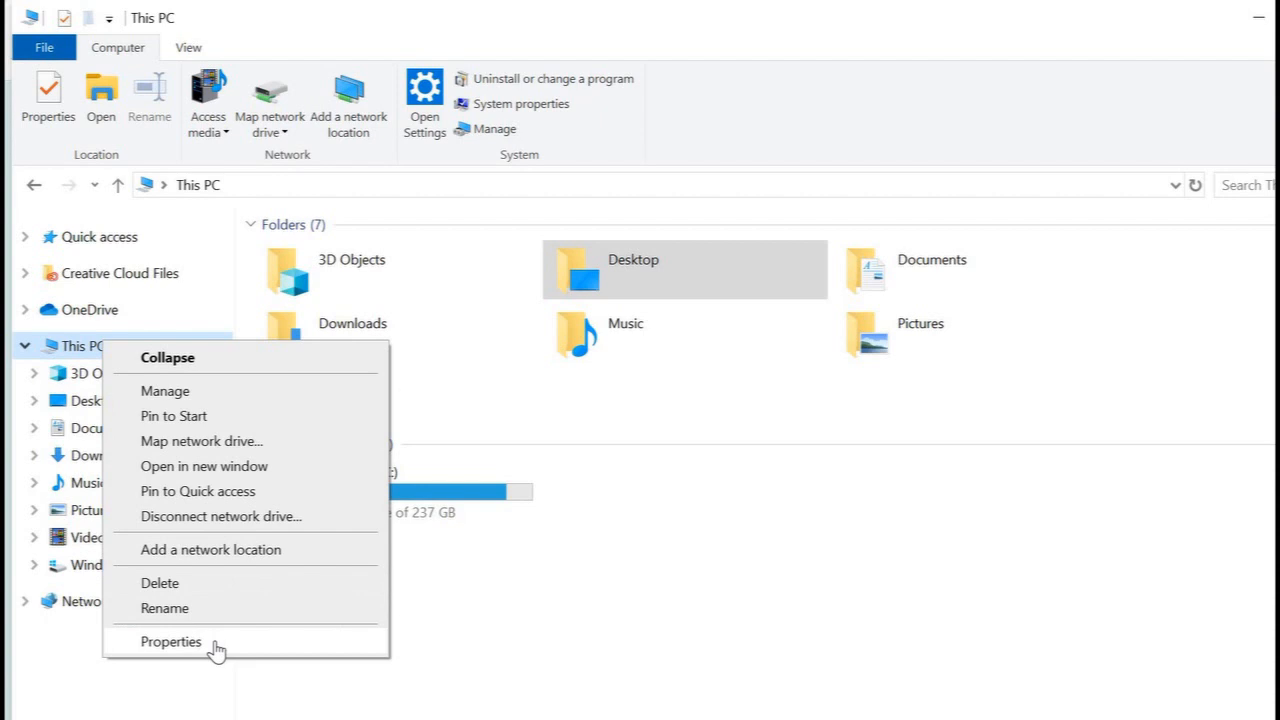
pyautogui.rightClick(145, 345)
pyautogui.rightClick(145, 345)
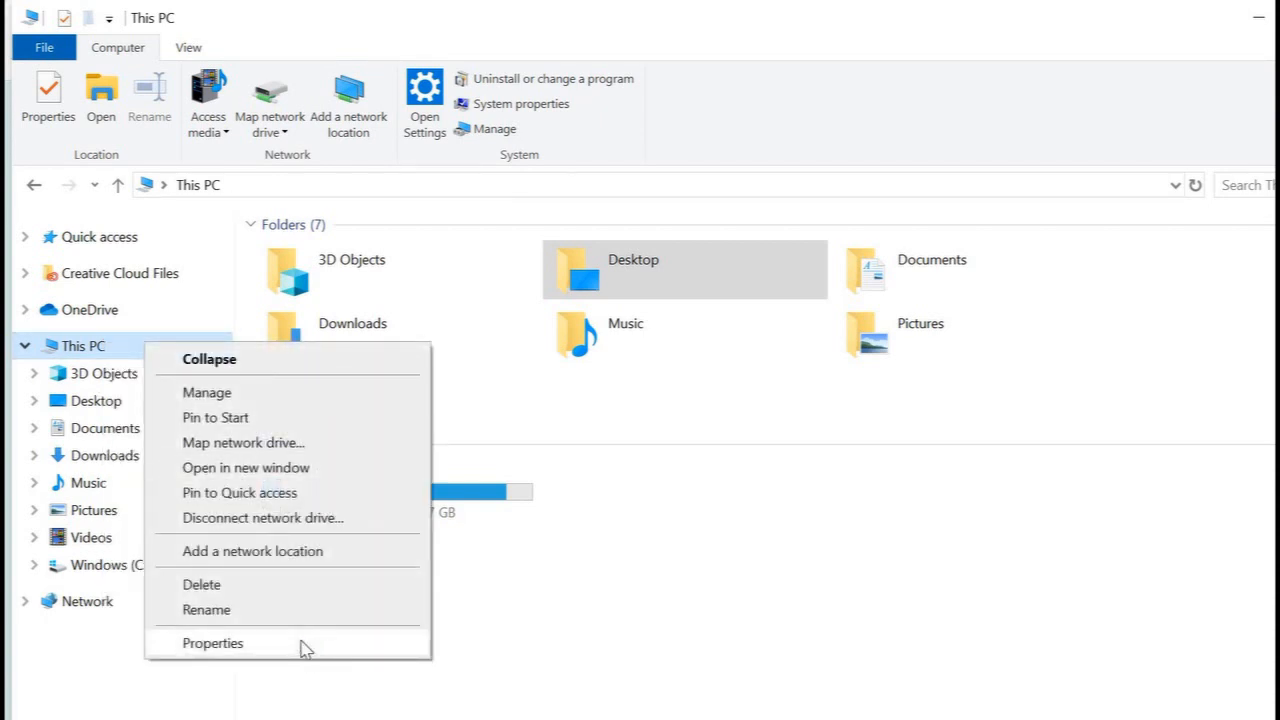
pyautogui.click(305, 648)
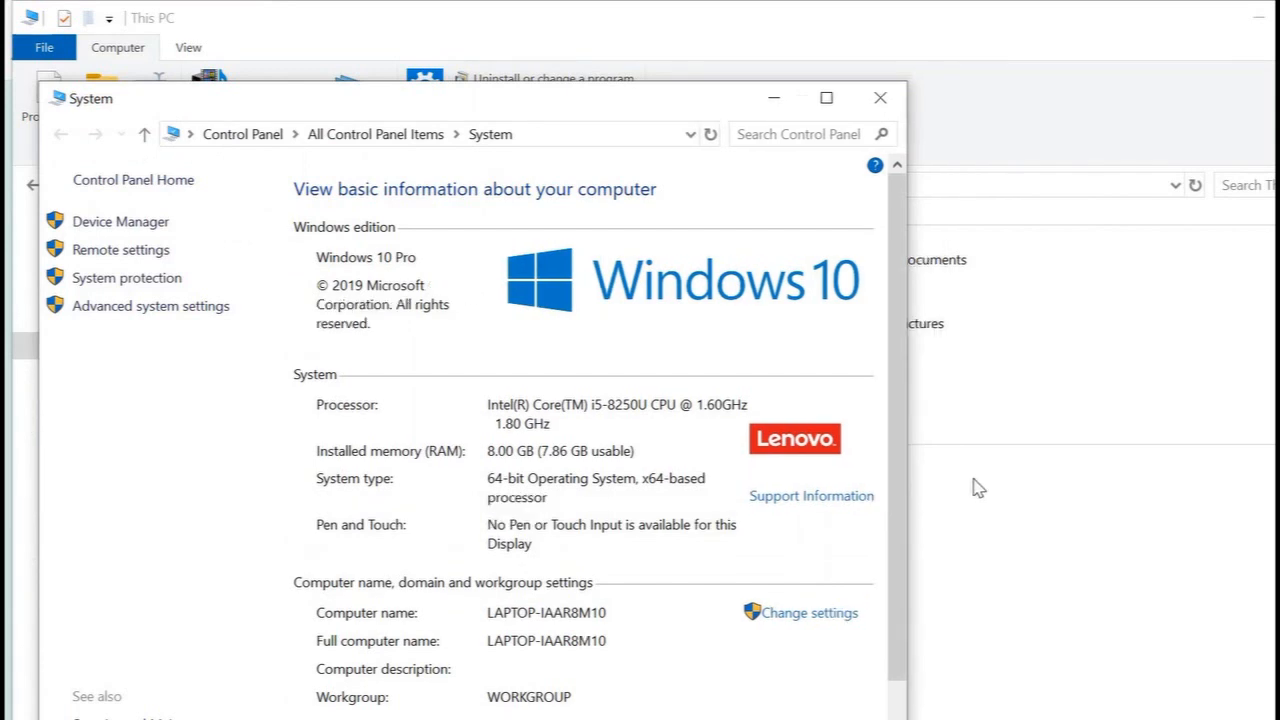
# Step: Widen and reposition the System window to read the system type, and close the window
pyautogui.moveTo(906, 431); pyautogui.dragTo(1258, 431)
pyautogui.moveTo(828, 110); pyautogui.dragTo(812, 35)
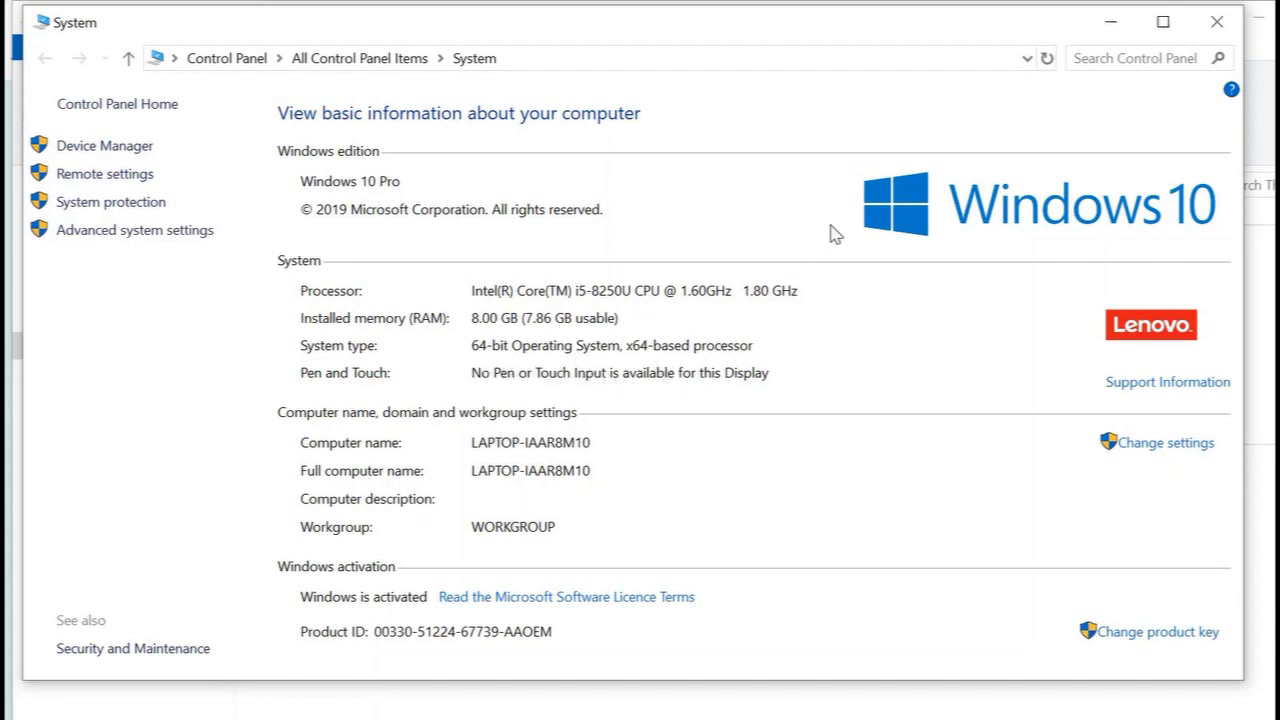
pyautogui.click(1207, 33)
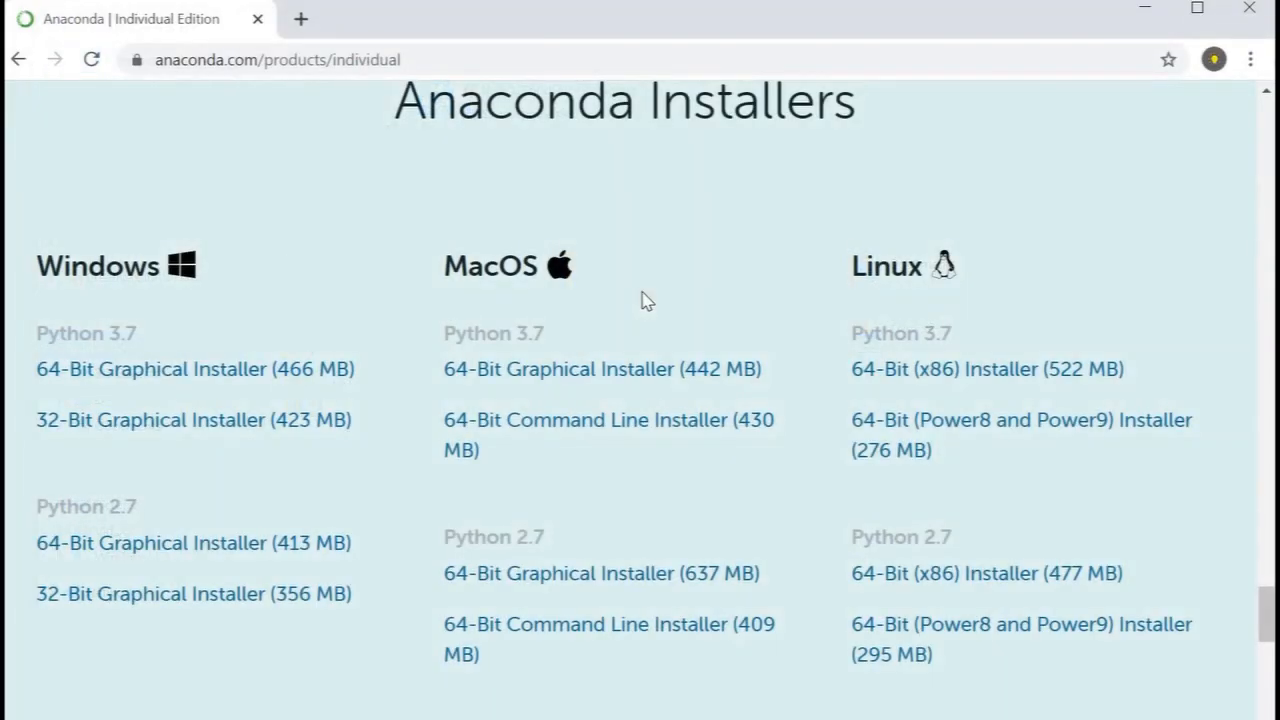
# Step: Download the Windows Python 3.7 64-Bit Graphical Installer to the Desktop as Anaconda3-2020.02-Windows-x86_64 and launch it
pyautogui.click(228, 380)
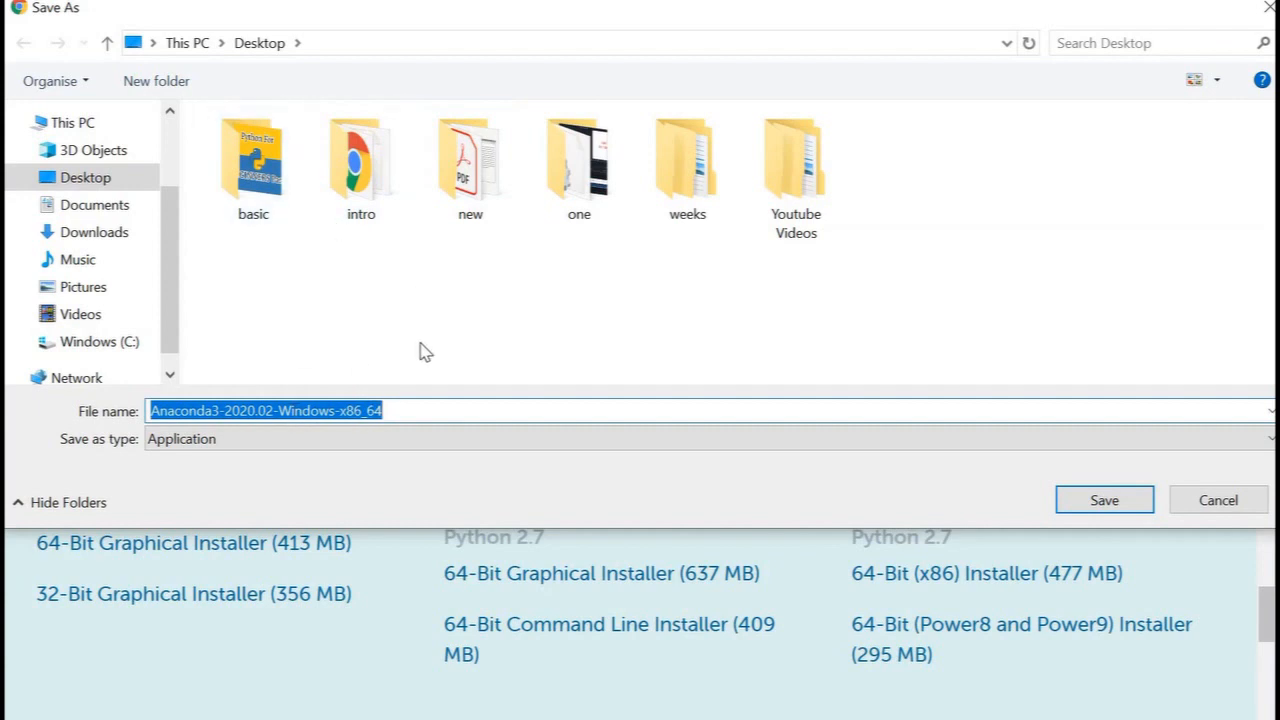
pyautogui.press('Return')
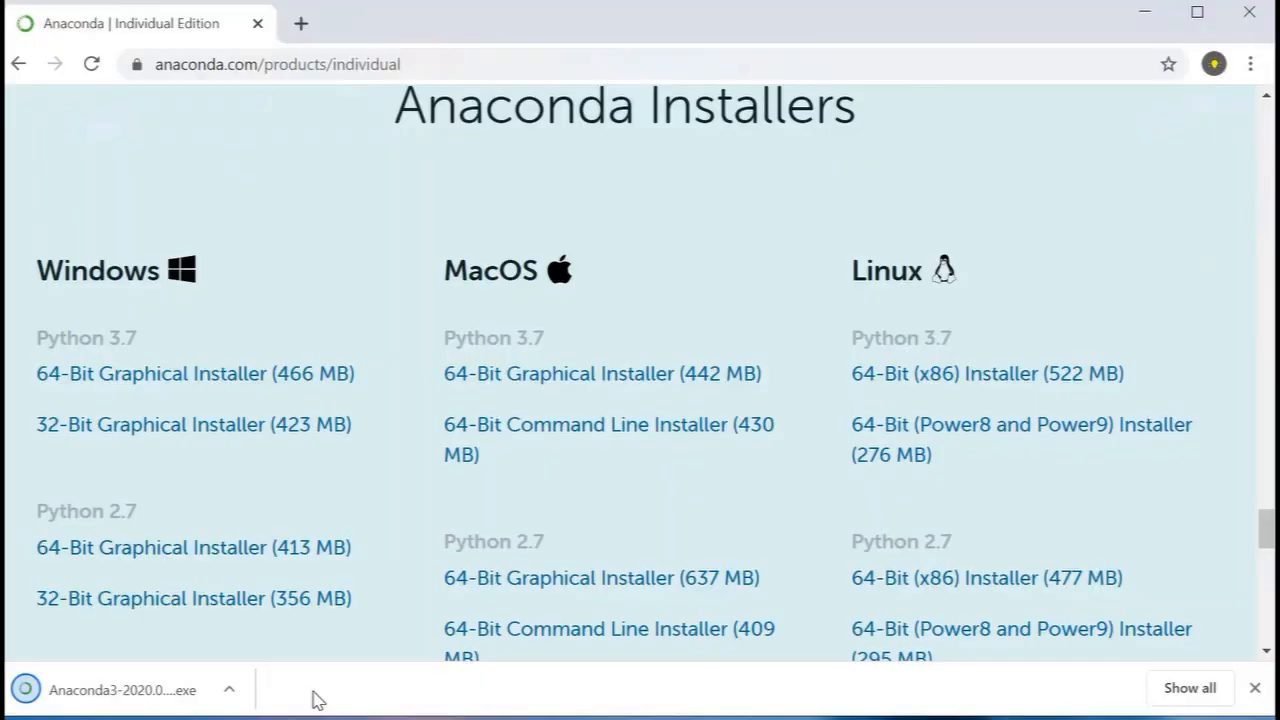
pyautogui.click(160, 690)
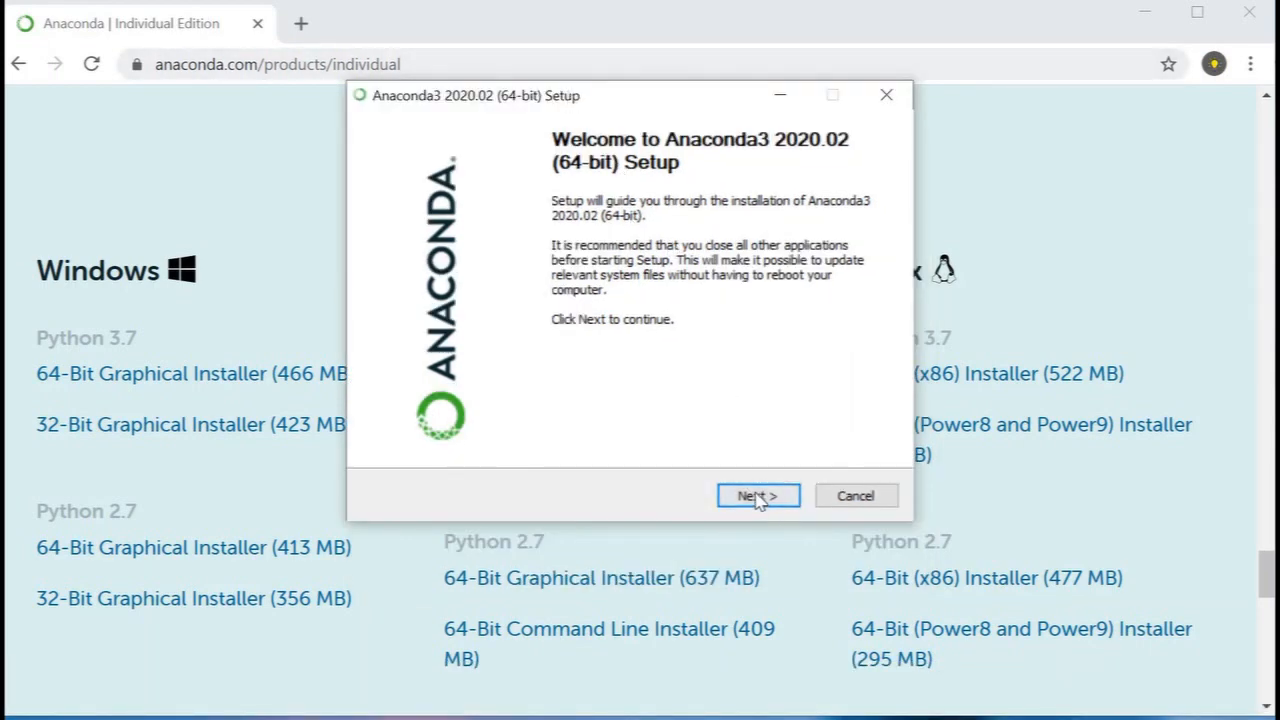
# Step: Start the Anaconda3 setup, accept the license agreement and proceed with the Just Me installation type
pyautogui.click(757, 496)
pyautogui.scroll(-10, 708, 366)
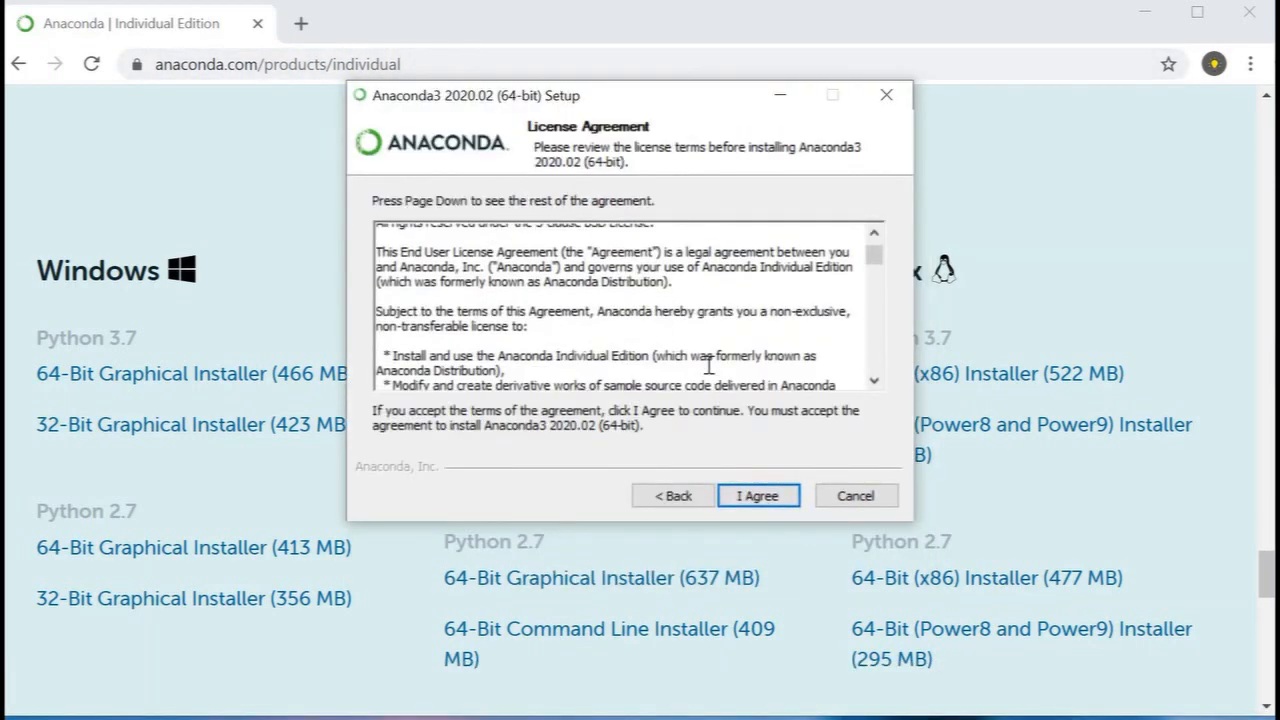
pyautogui.scroll(-15, 708, 366)
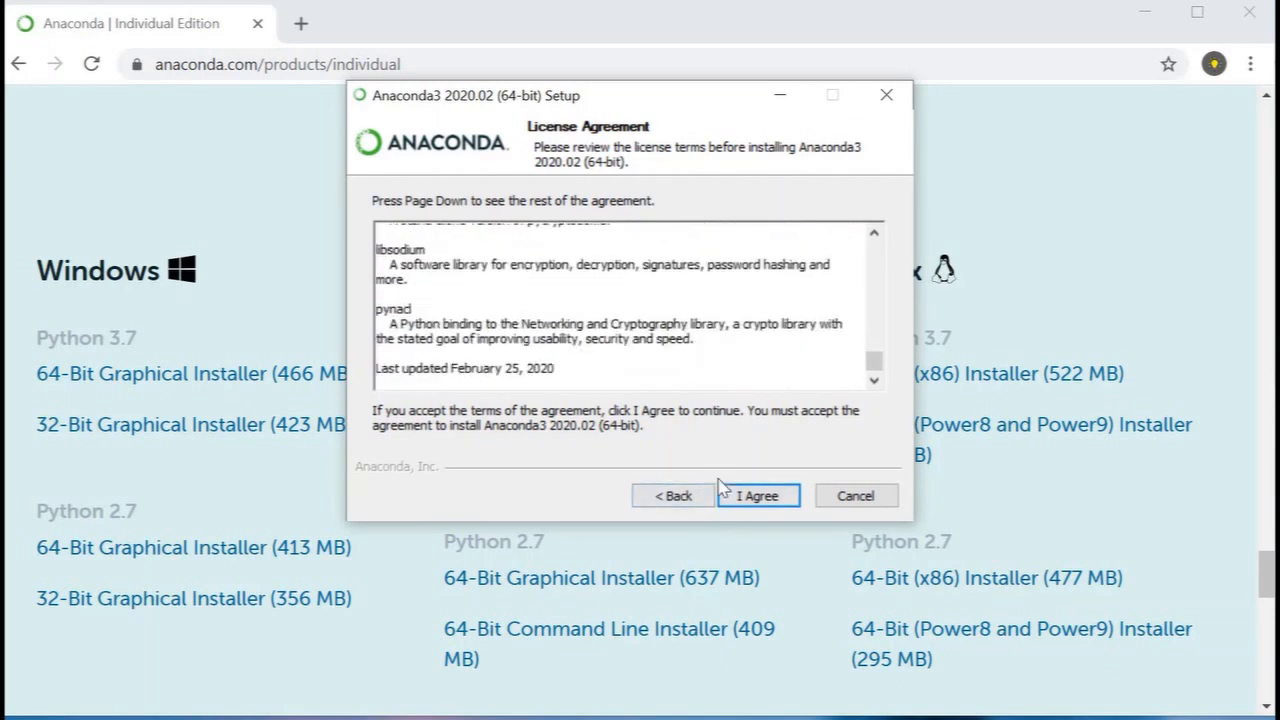
pyautogui.click(760, 496)
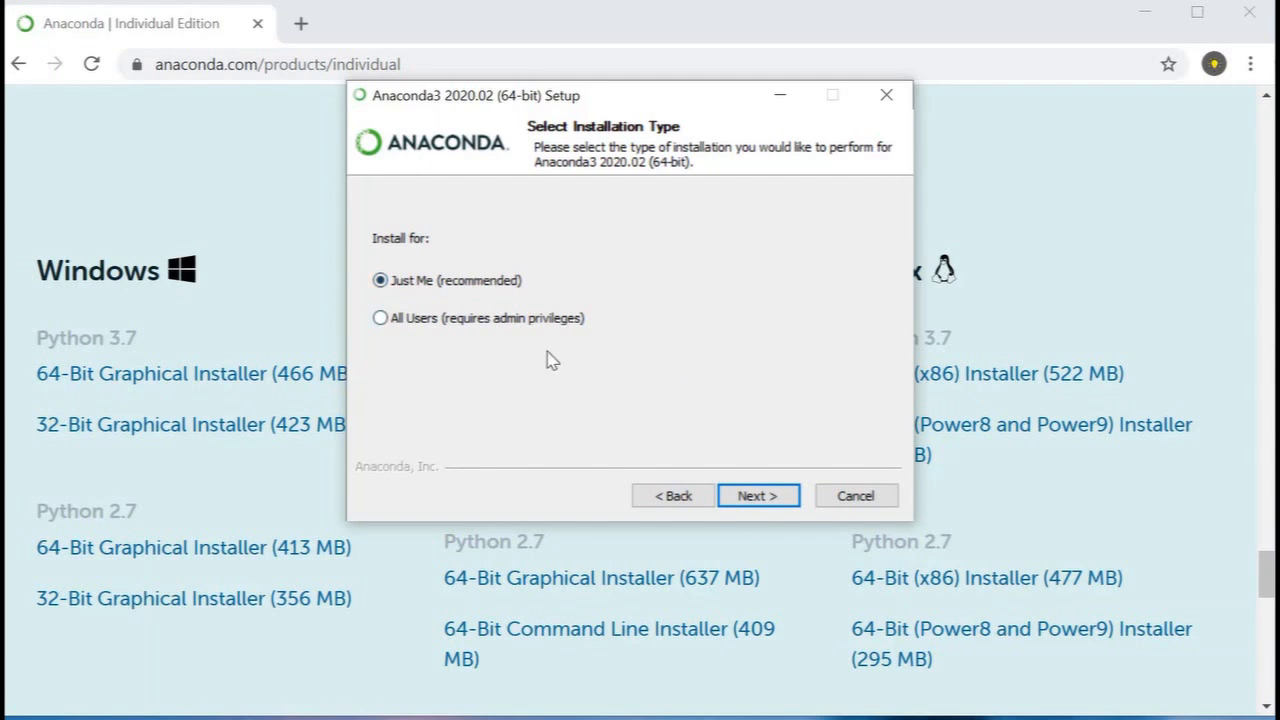
pyautogui.click(778, 496)
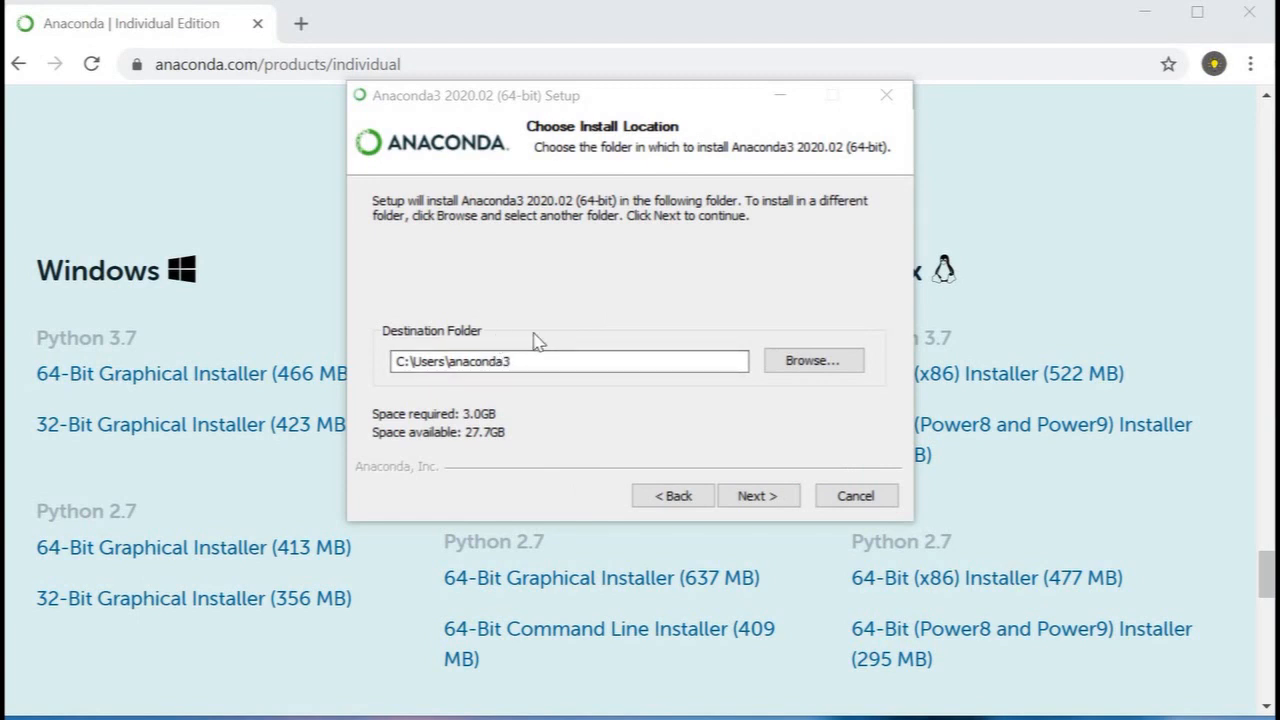
# Step: Look at the folder choices for the install location, keep C:\Users\anaconda3 as destination and continue to the advanced installation options
pyautogui.click(812, 360)
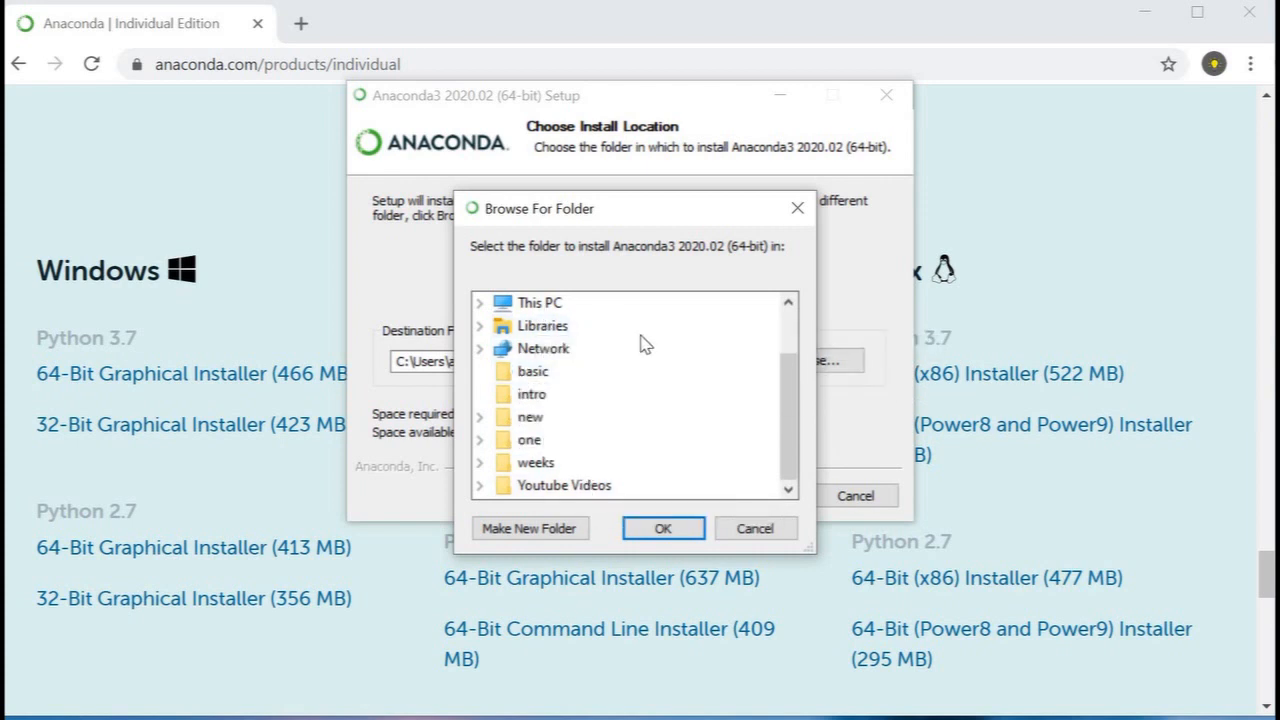
pyautogui.click(797, 208)
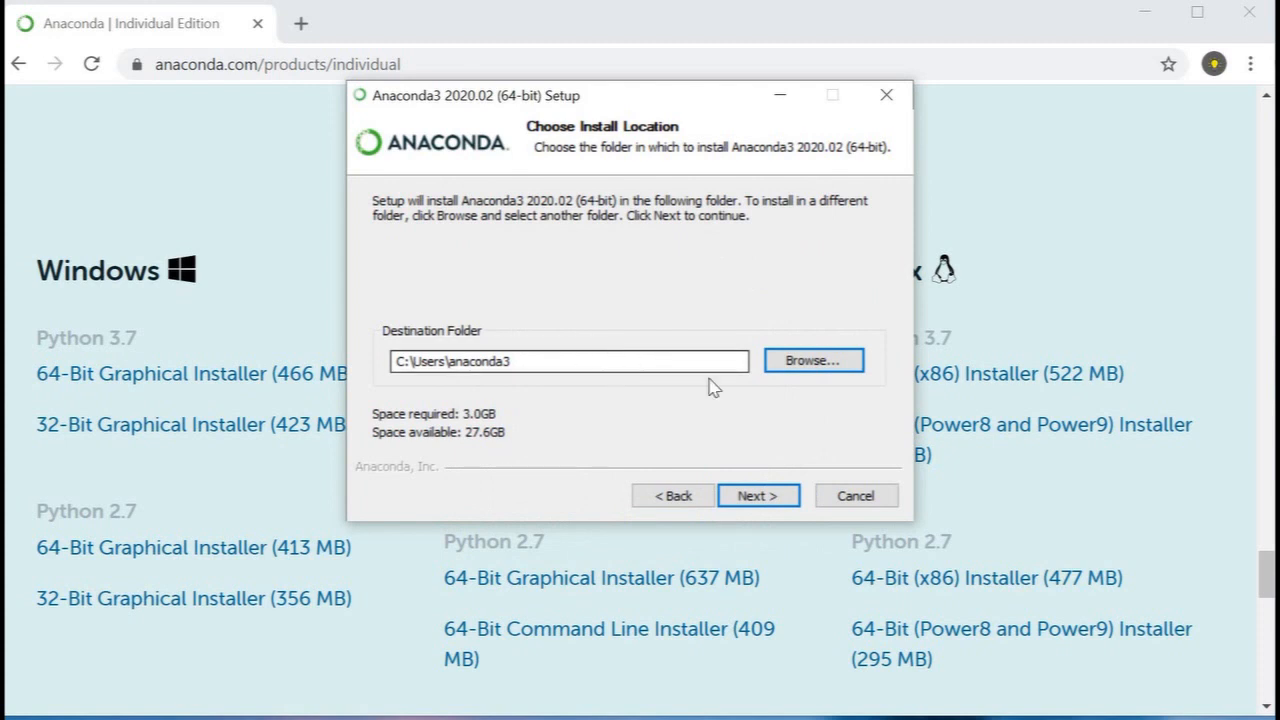
pyautogui.press('Return')
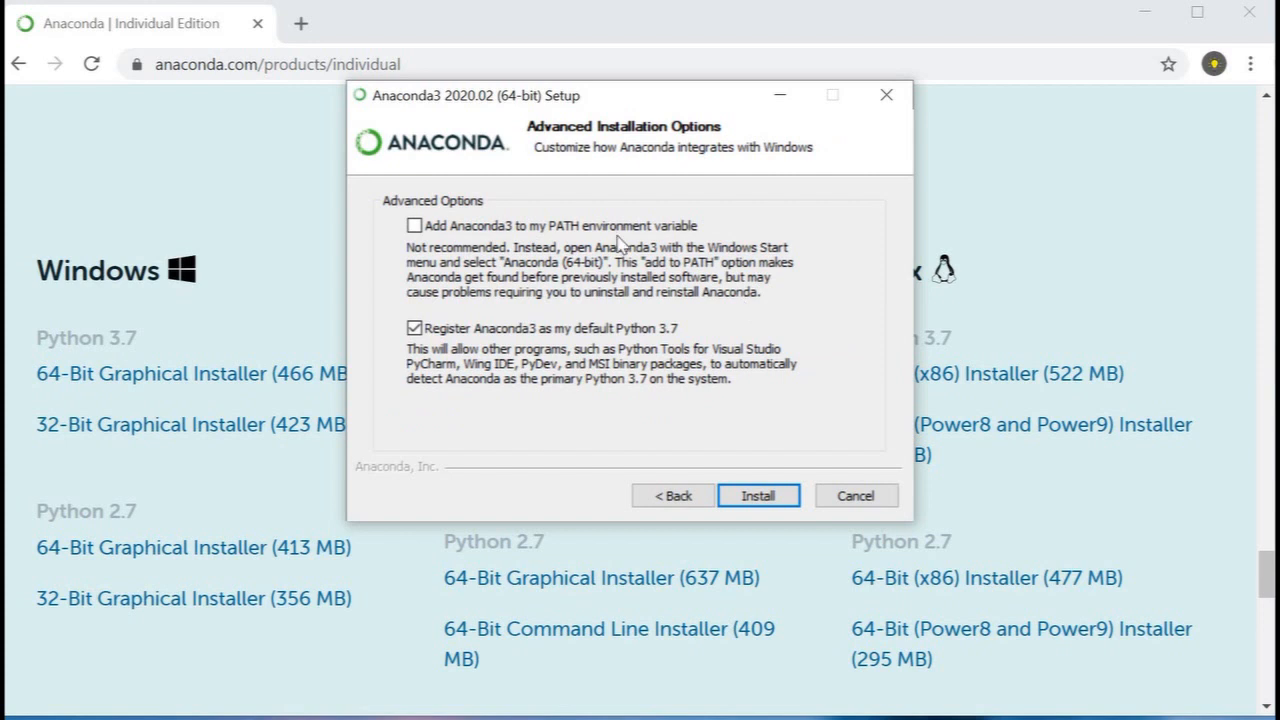
# Step: Enable adding Anaconda3 to the PATH environment variable, keep it registered as default Python 3.7, and start the installation
pyautogui.moveTo(691, 100); pyautogui.dragTo(682, 178)
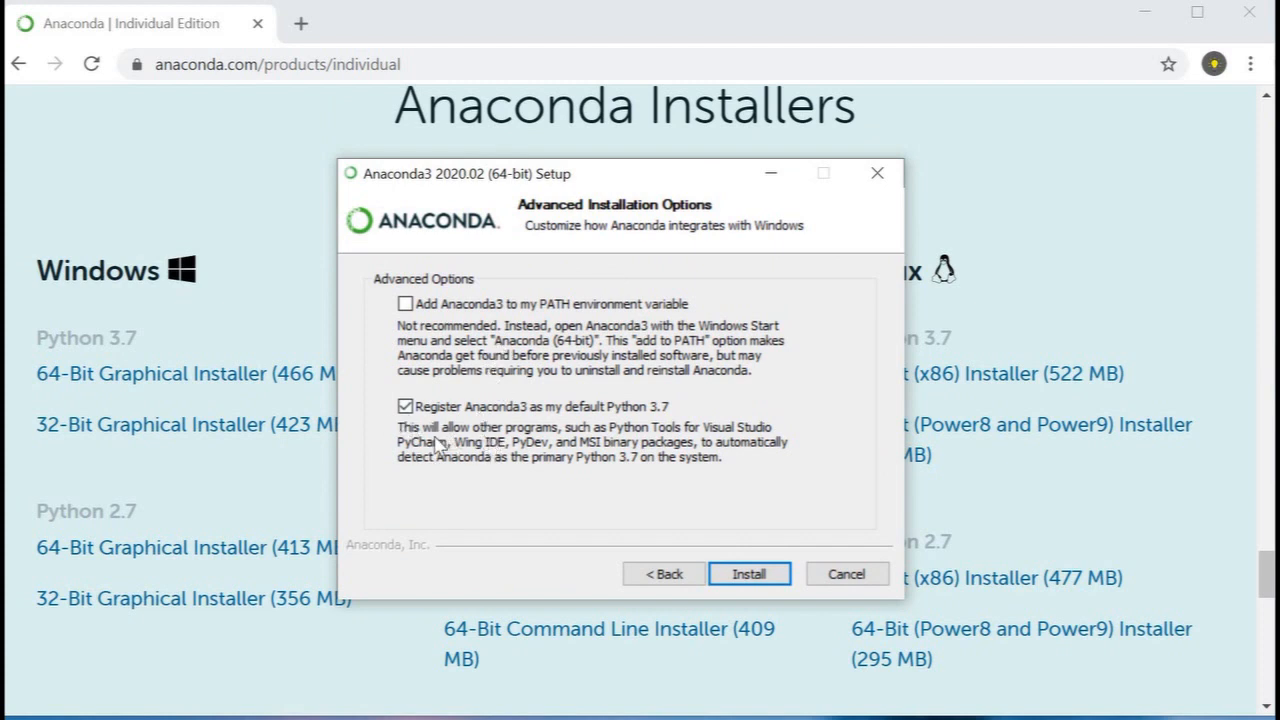
pyautogui.click(405, 304)
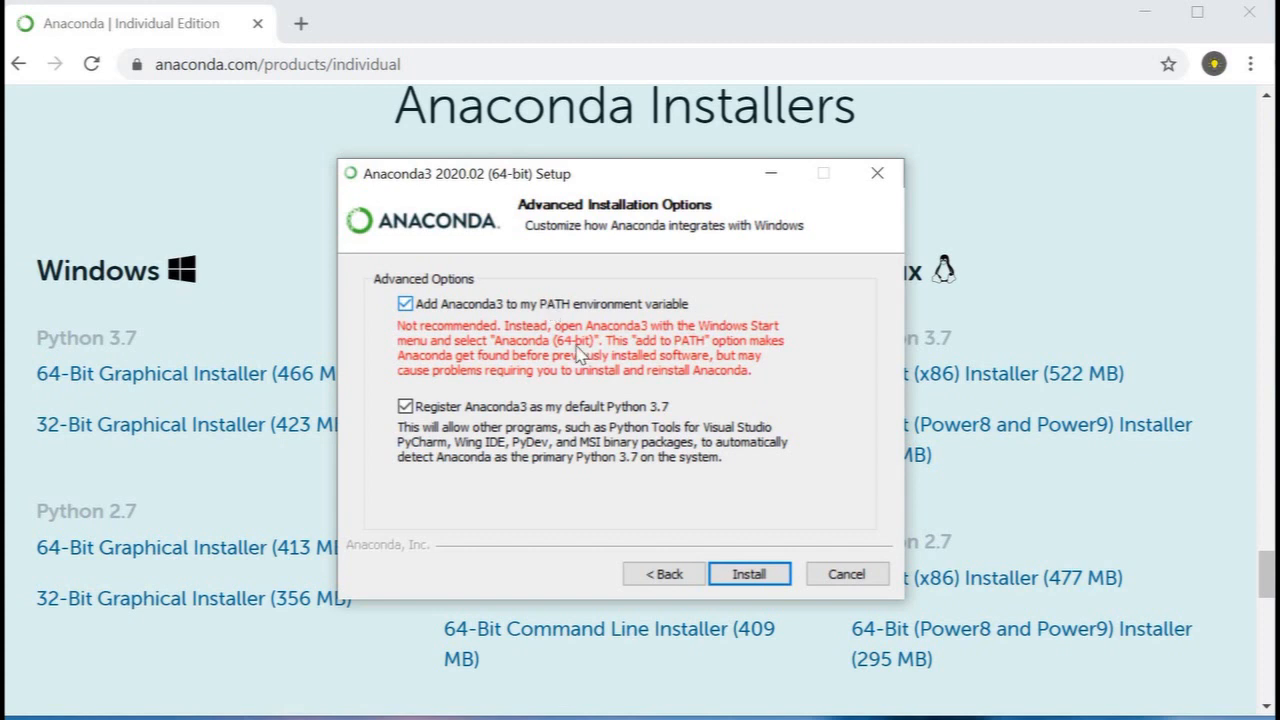
pyautogui.click(758, 576)
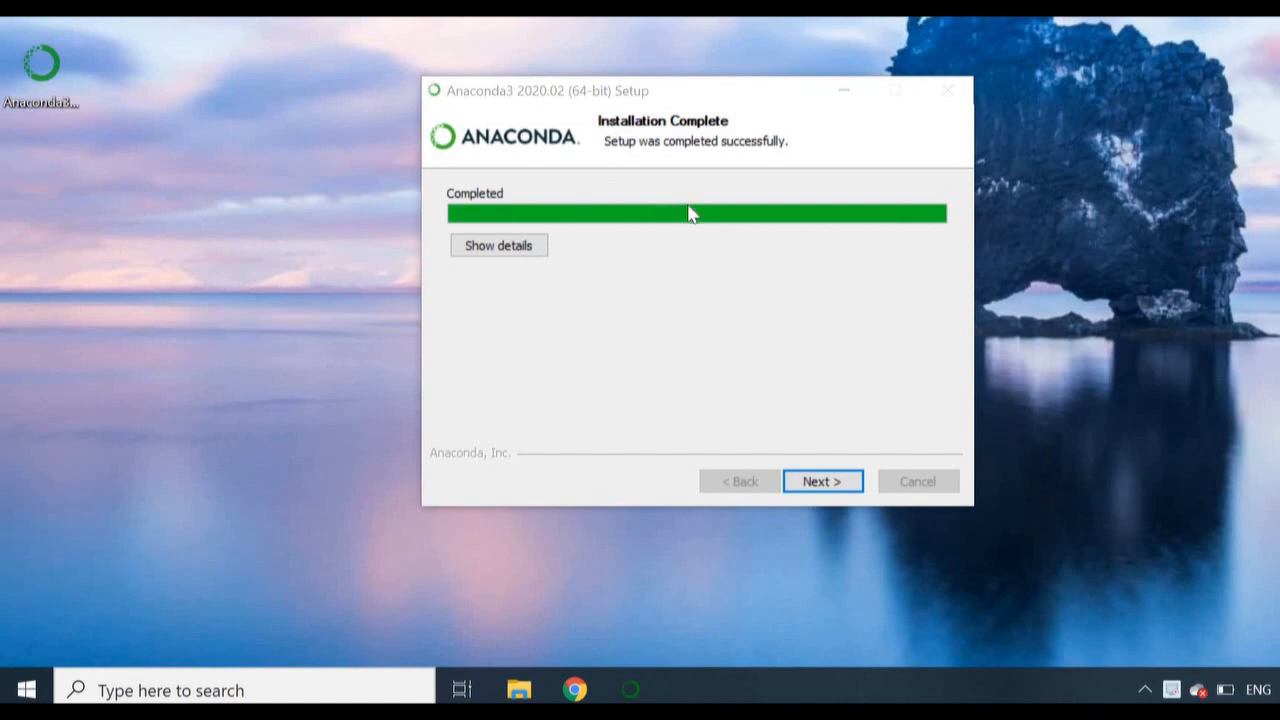
# Step: Proceed past the completed installation and the JetBrains information, and finish the setup with both resource links enabled
pyautogui.click(840, 482)
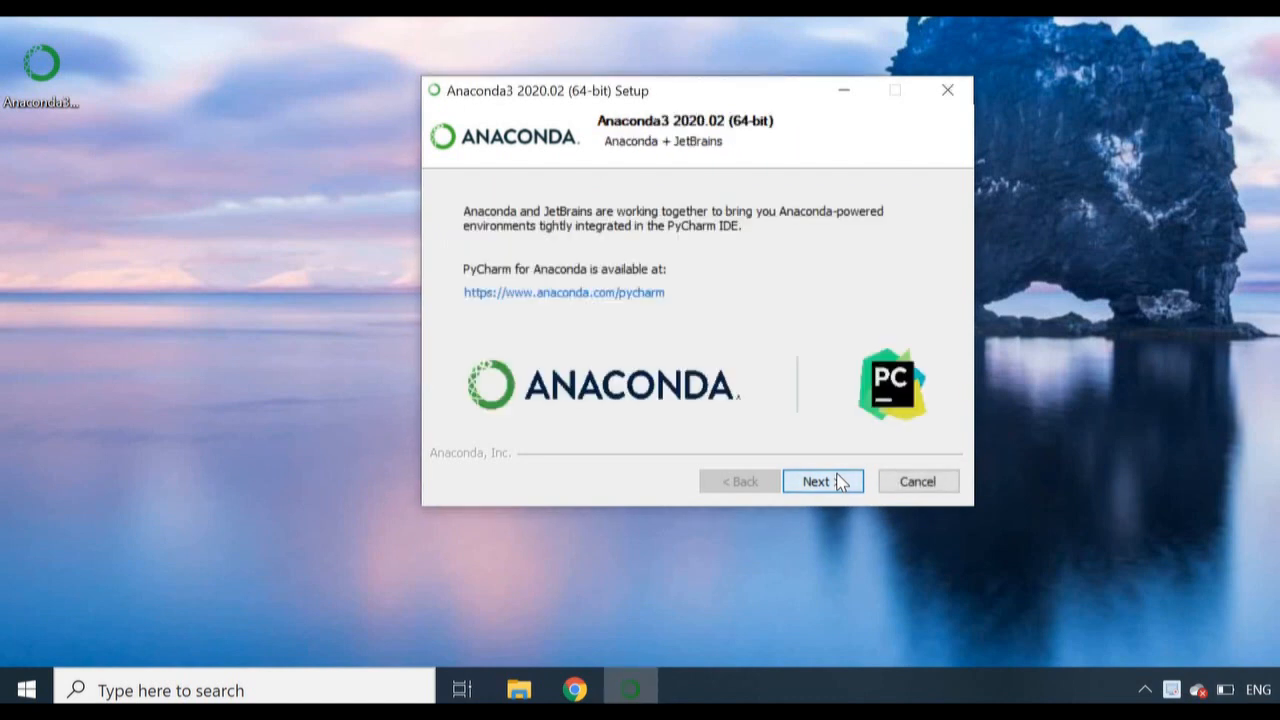
pyautogui.click(840, 482)
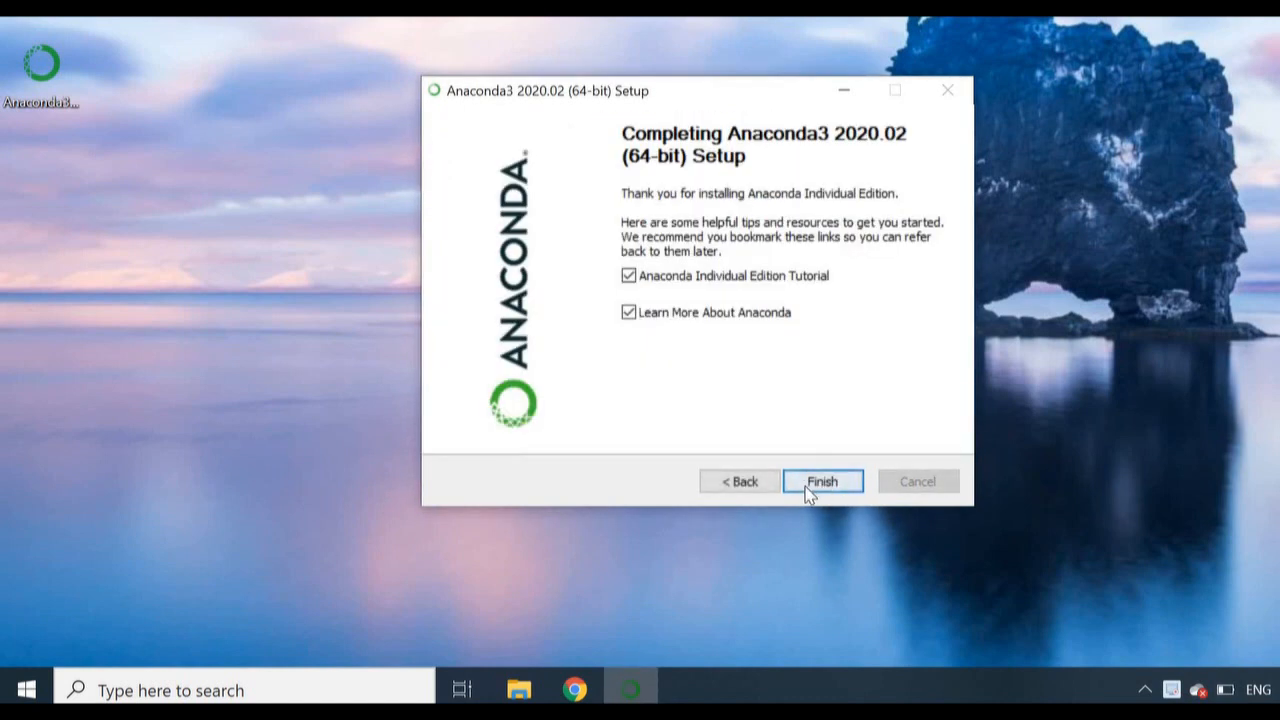
pyautogui.click(820, 482)
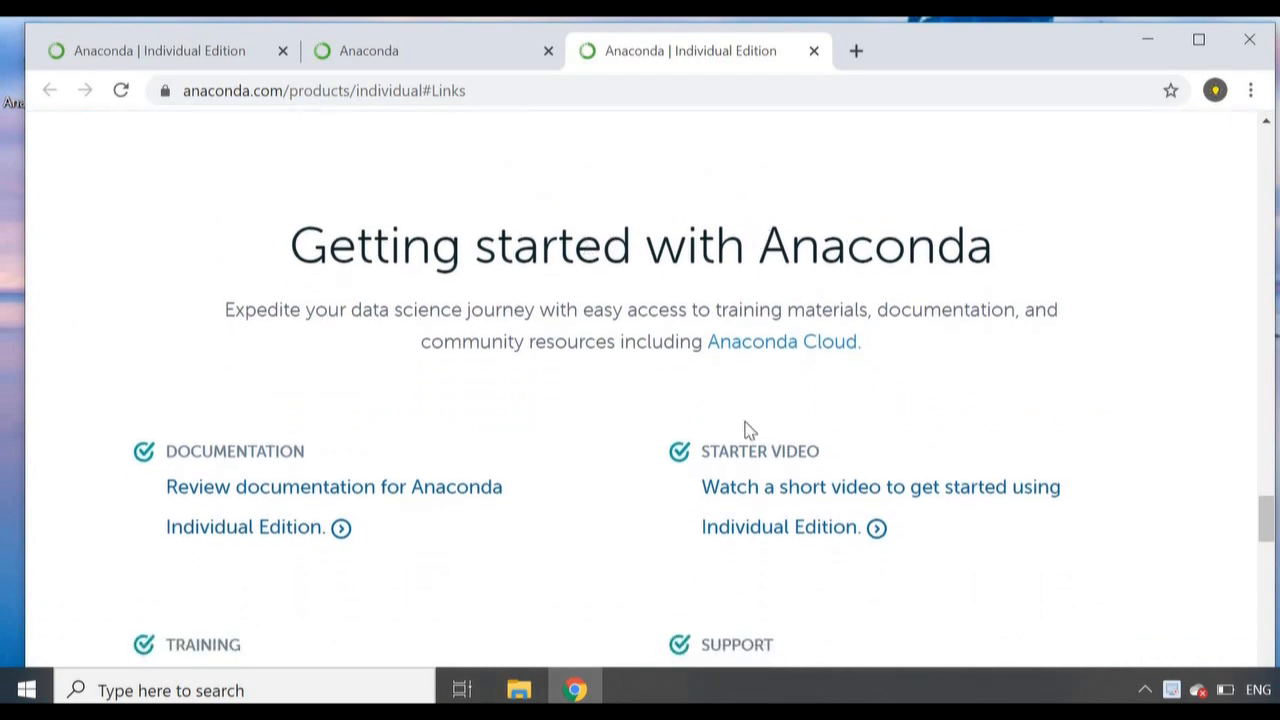
# Step: Look through the Getting started with Anaconda page and close the browser window
pyautogui.scroll(-5, 853, 472)
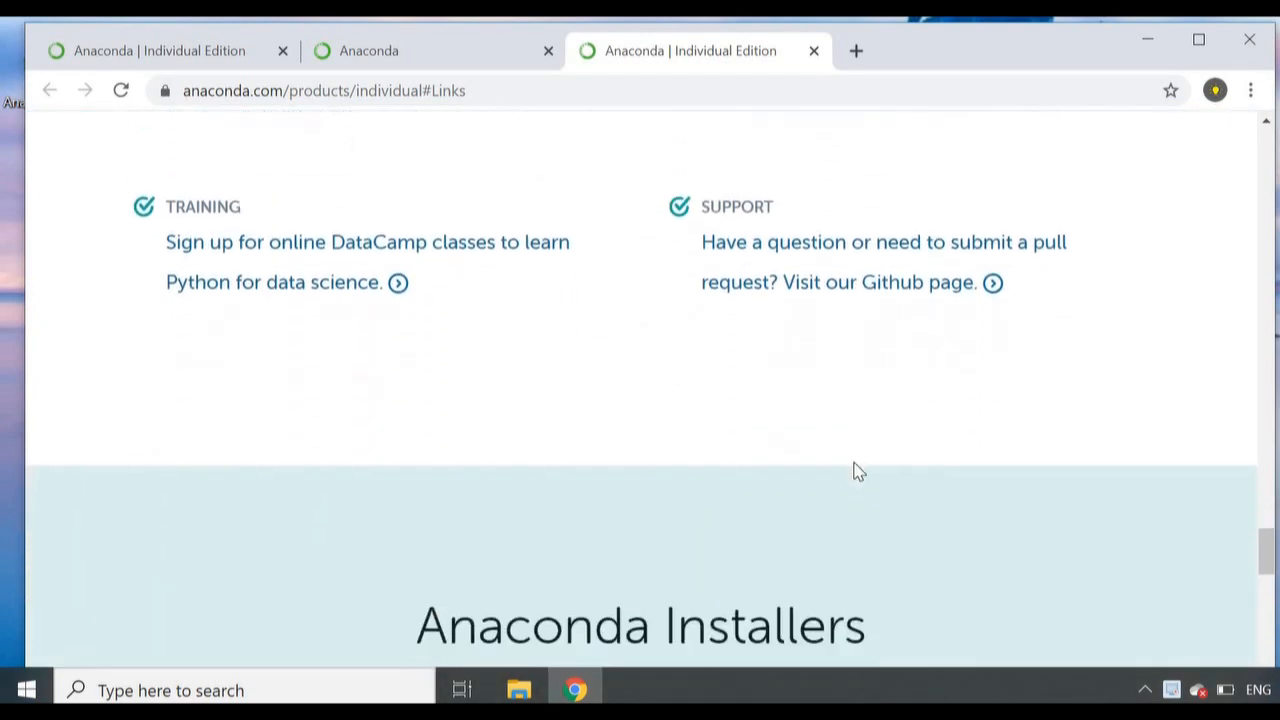
pyautogui.scroll(-4, 857, 474)
pyautogui.scroll(10, 854, 471)
pyautogui.scroll(2, 890, 600)
pyautogui.scroll(-1, 880, 566)
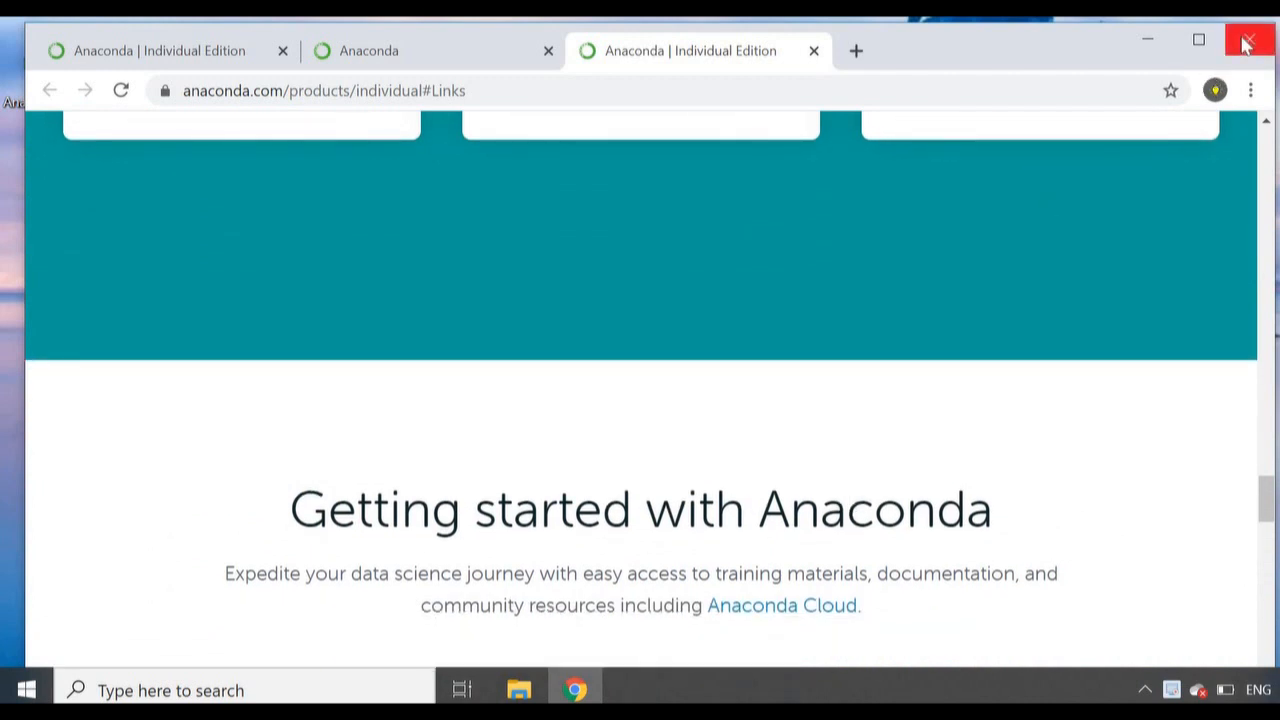
pyautogui.click(1246, 42)
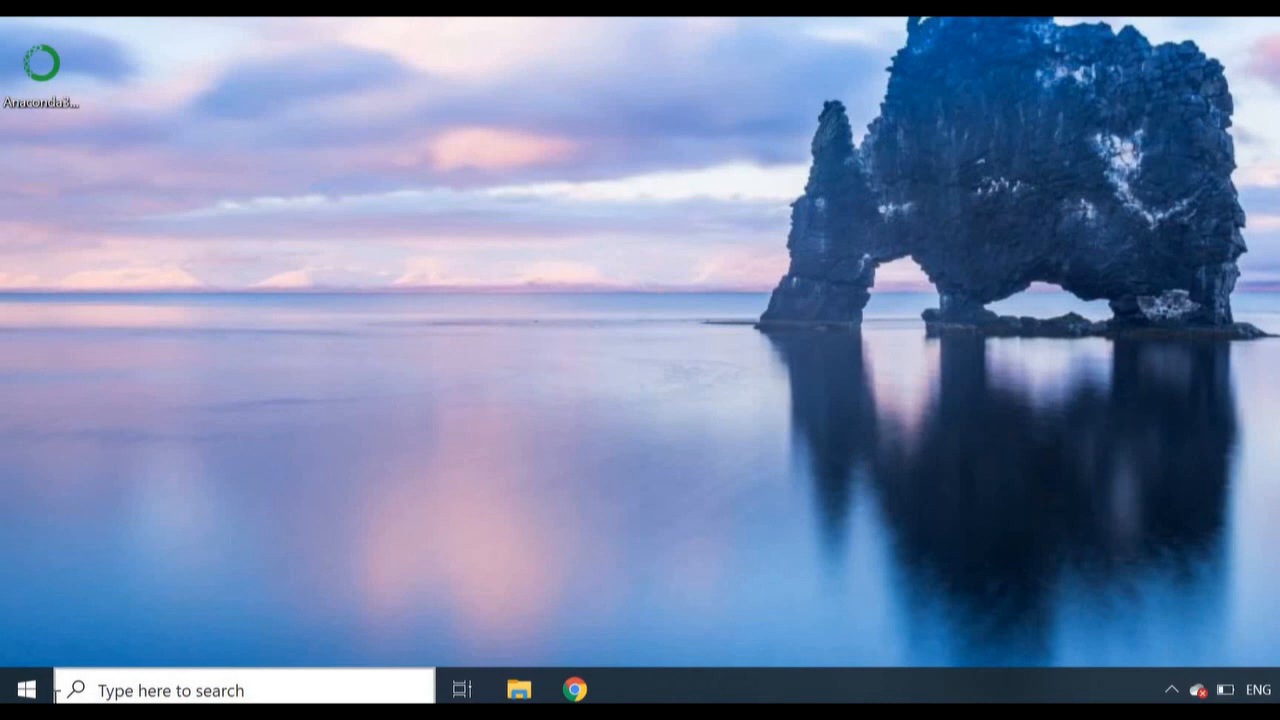
# Step: Search Windows for Anaconda Navigator, launch it and dismiss the welcome dialog so that it does not show again
pyautogui.click(37, 690)
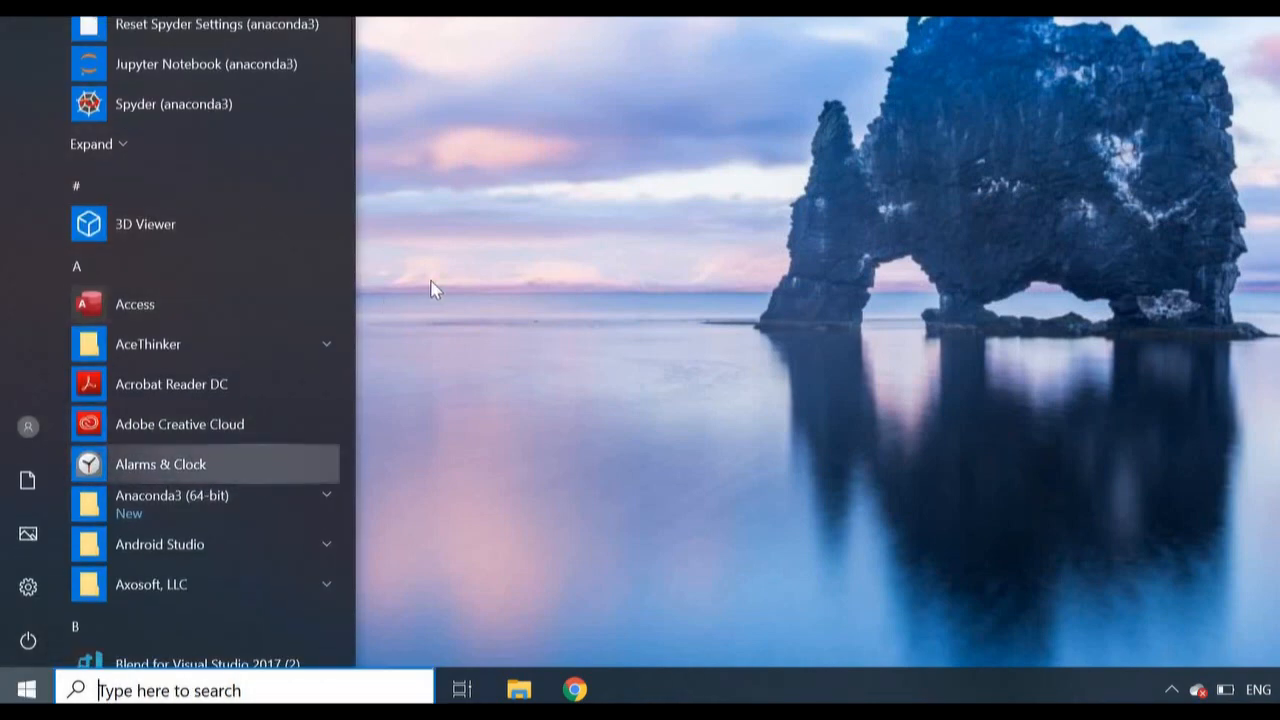
pyautogui.click(268, 690)
pyautogui.write('anaconda navi')
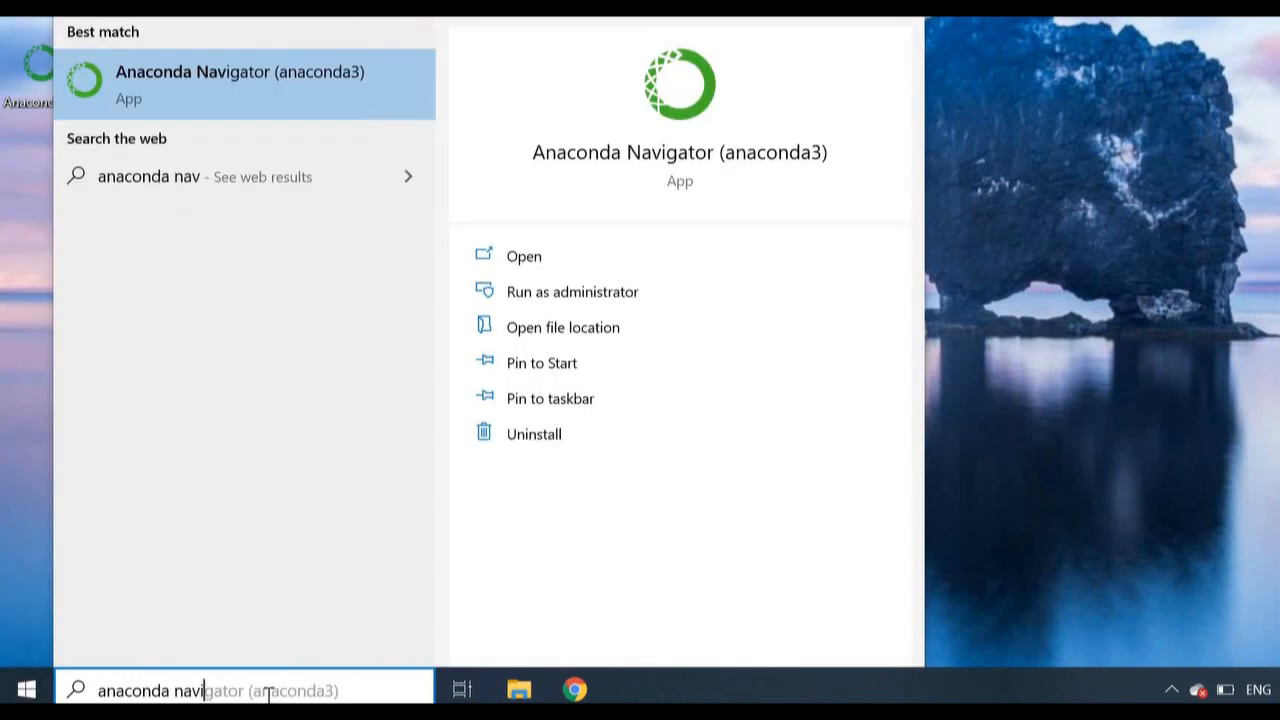
pyautogui.write('ga')
pyautogui.press('Right')
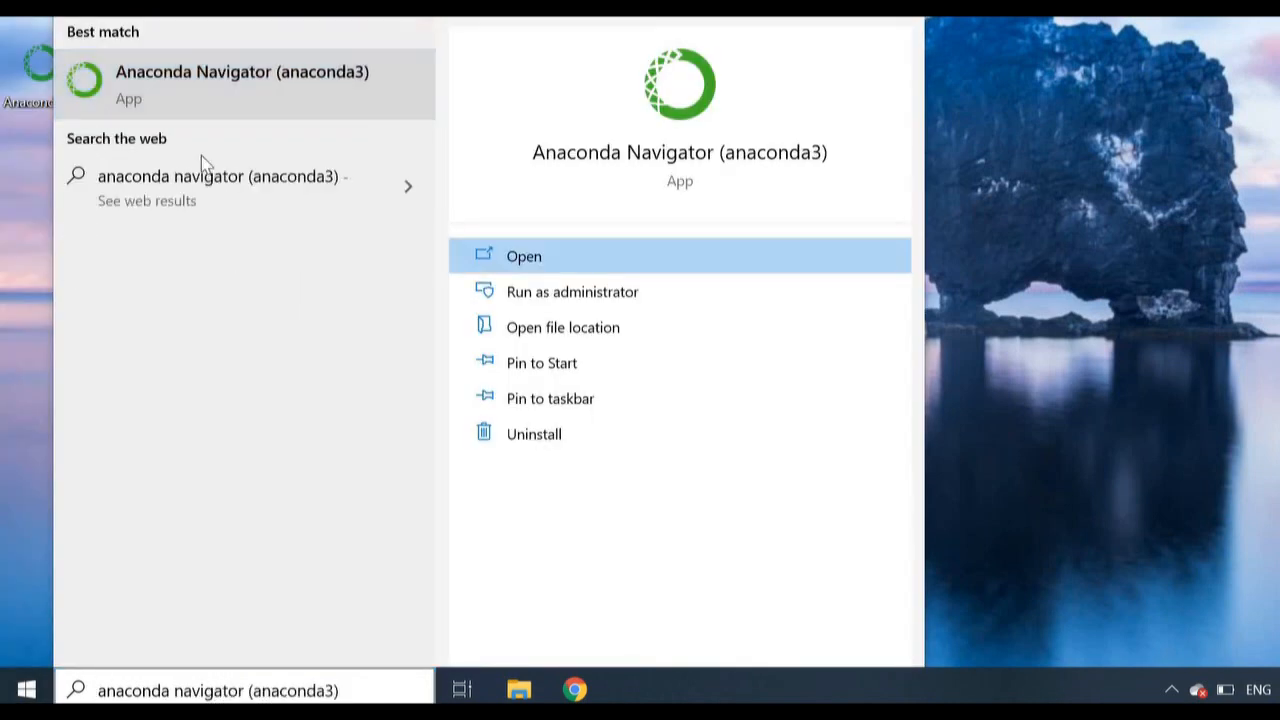
pyautogui.click(220, 91)
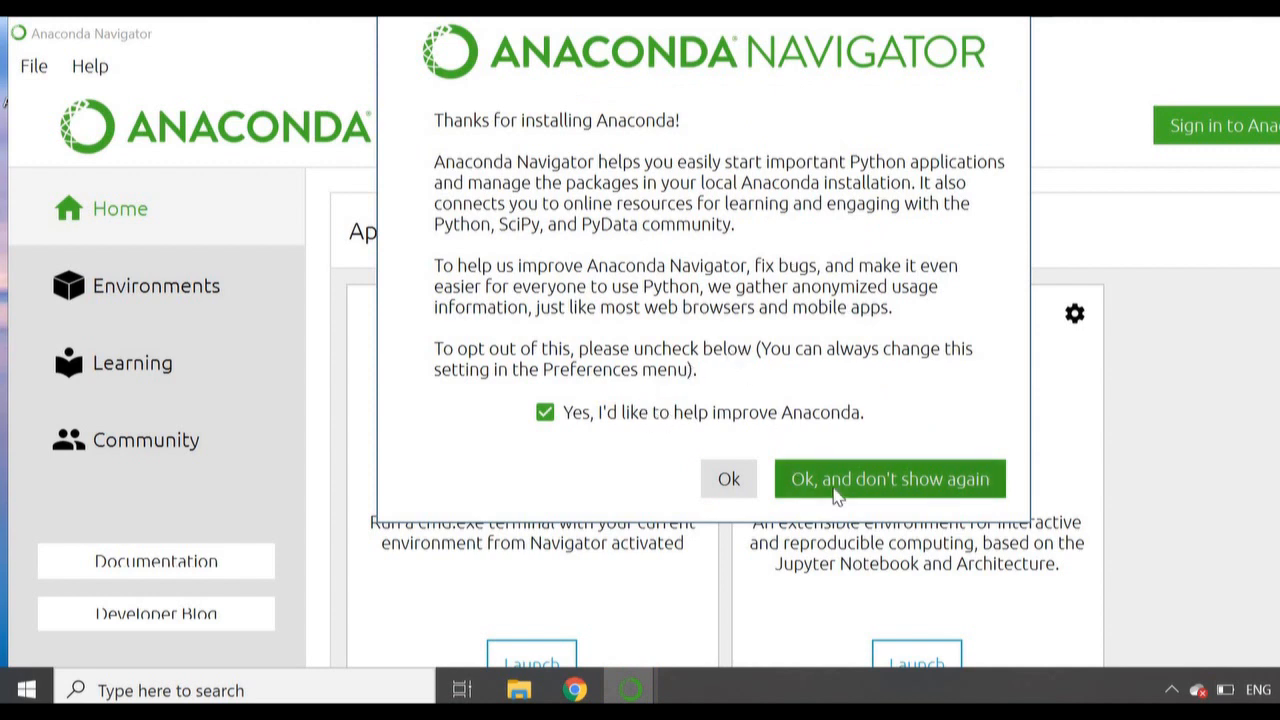
pyautogui.click(836, 490)
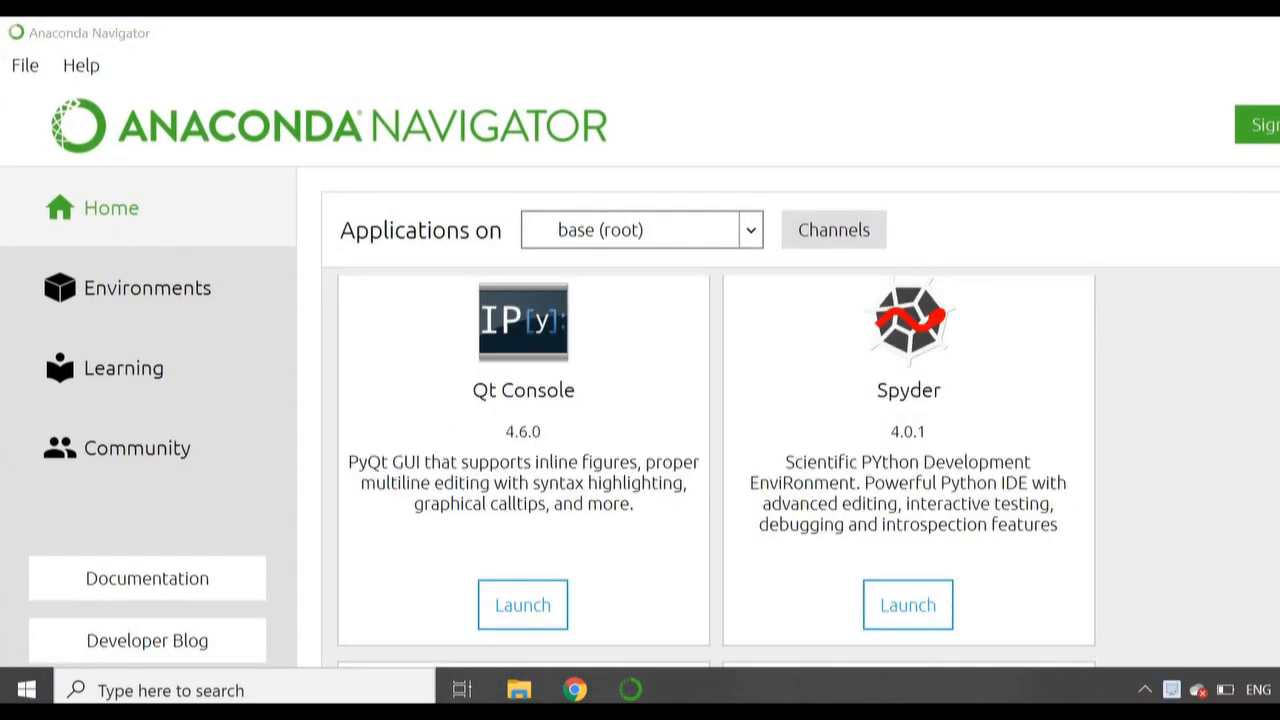
# Step: Look through the applications offered for the base (root) environment on the Navigator home page
pyautogui.scroll(6, 651, 398)
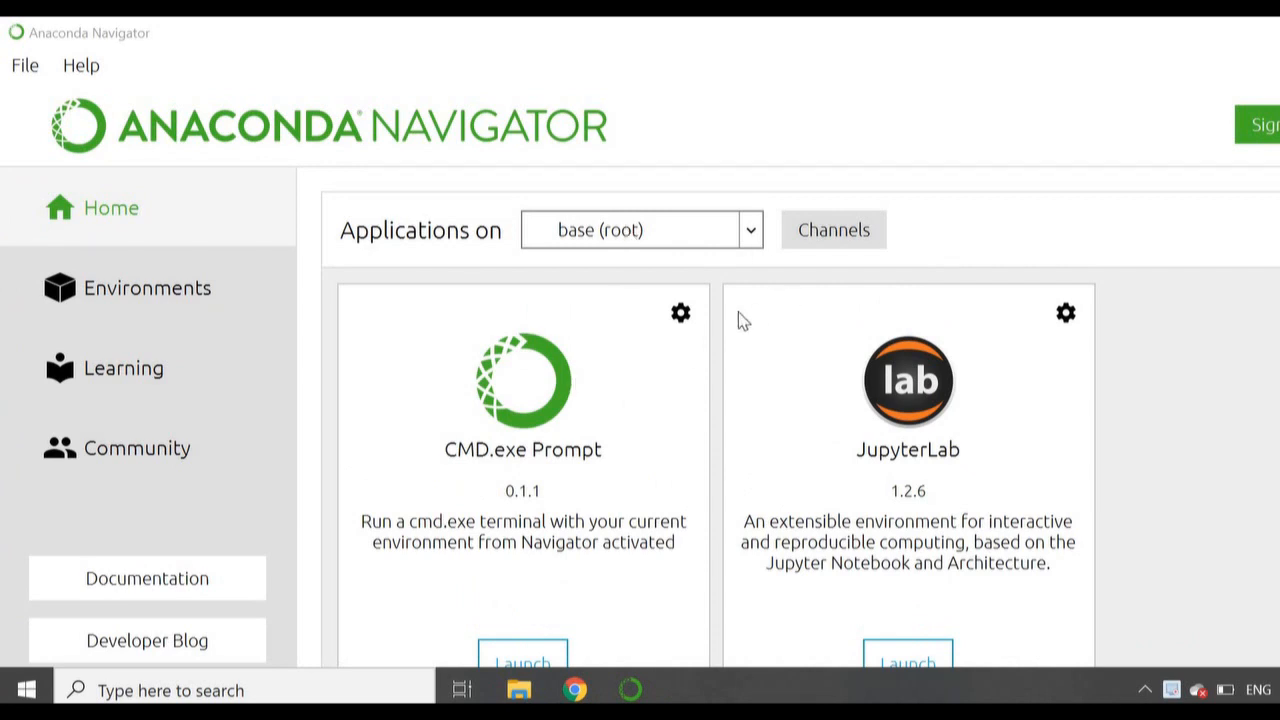
pyautogui.scroll(-3, 743, 320)
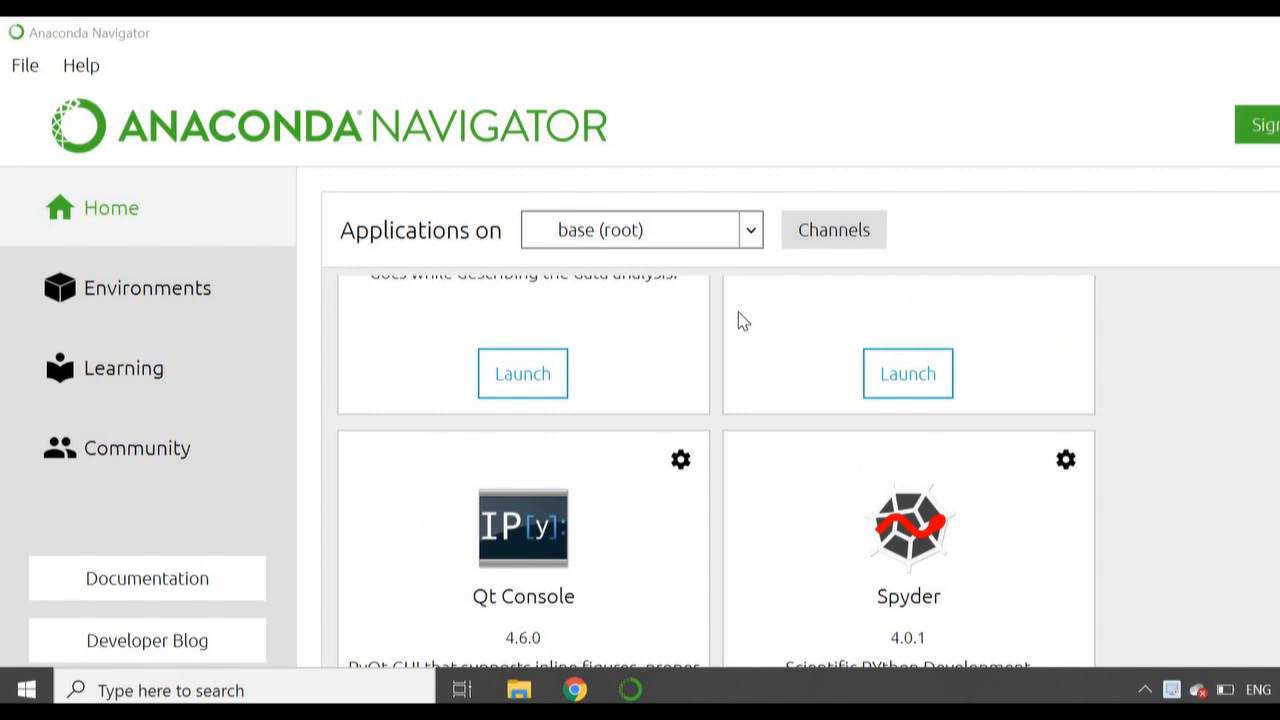
pyautogui.scroll(3, 743, 320)
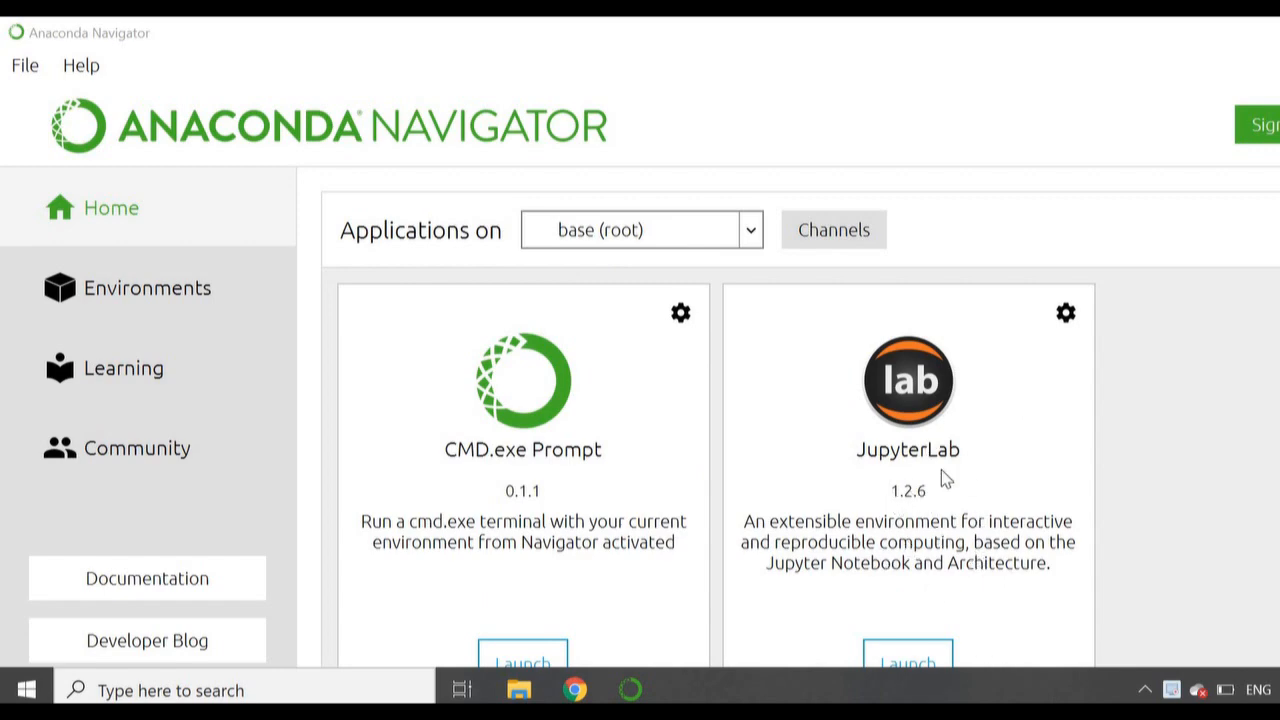
pyautogui.scroll(-8, 945, 480)
pyautogui.scroll(6, 934, 457)
pyautogui.scroll(2, 934, 457)
pyautogui.scroll(-8, 912, 460)
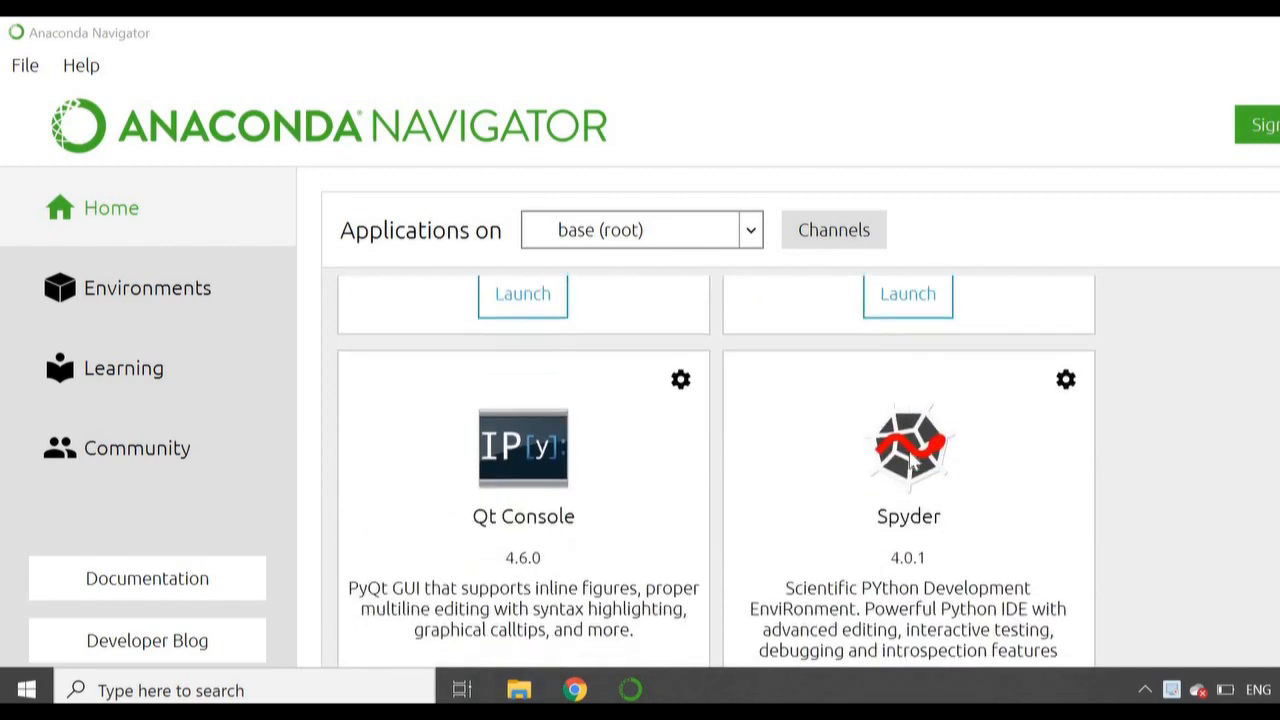
pyautogui.scroll(3, 912, 460)
pyautogui.scroll(-8, 910, 458)
pyautogui.scroll(2, 909, 457)
pyautogui.scroll(1, 630, 500)
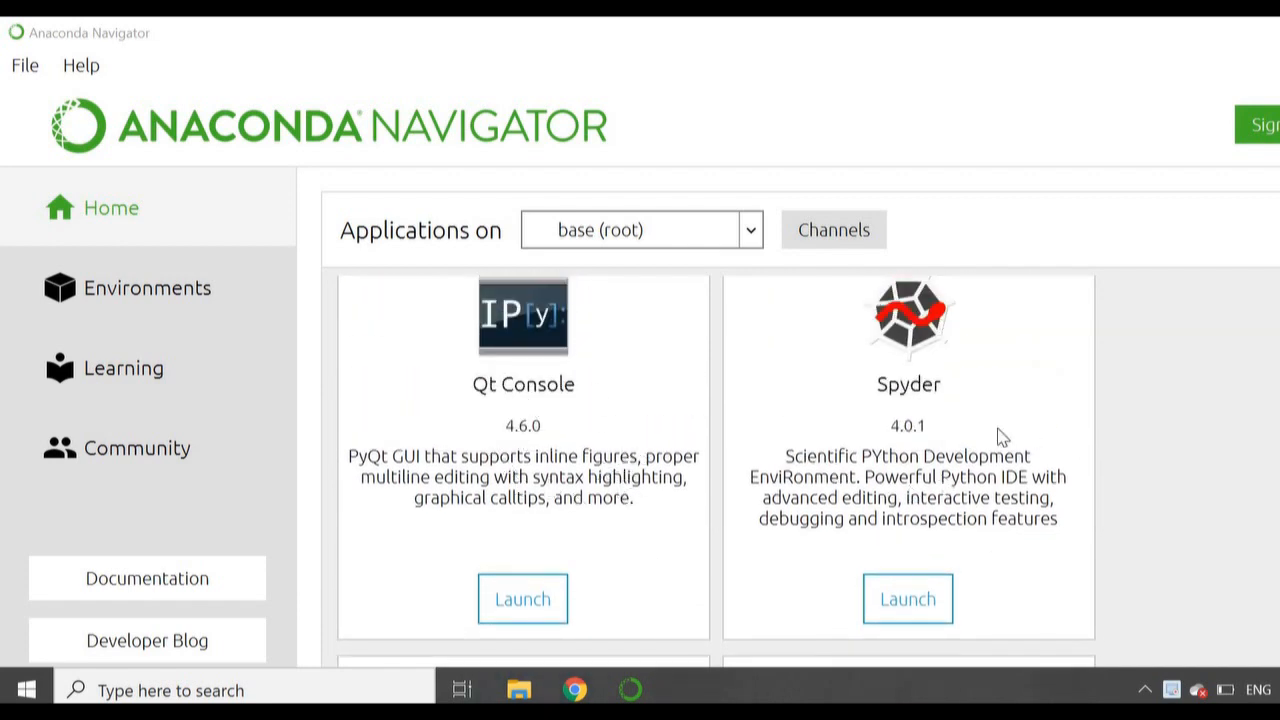
pyautogui.scroll(-3, 960, 465)
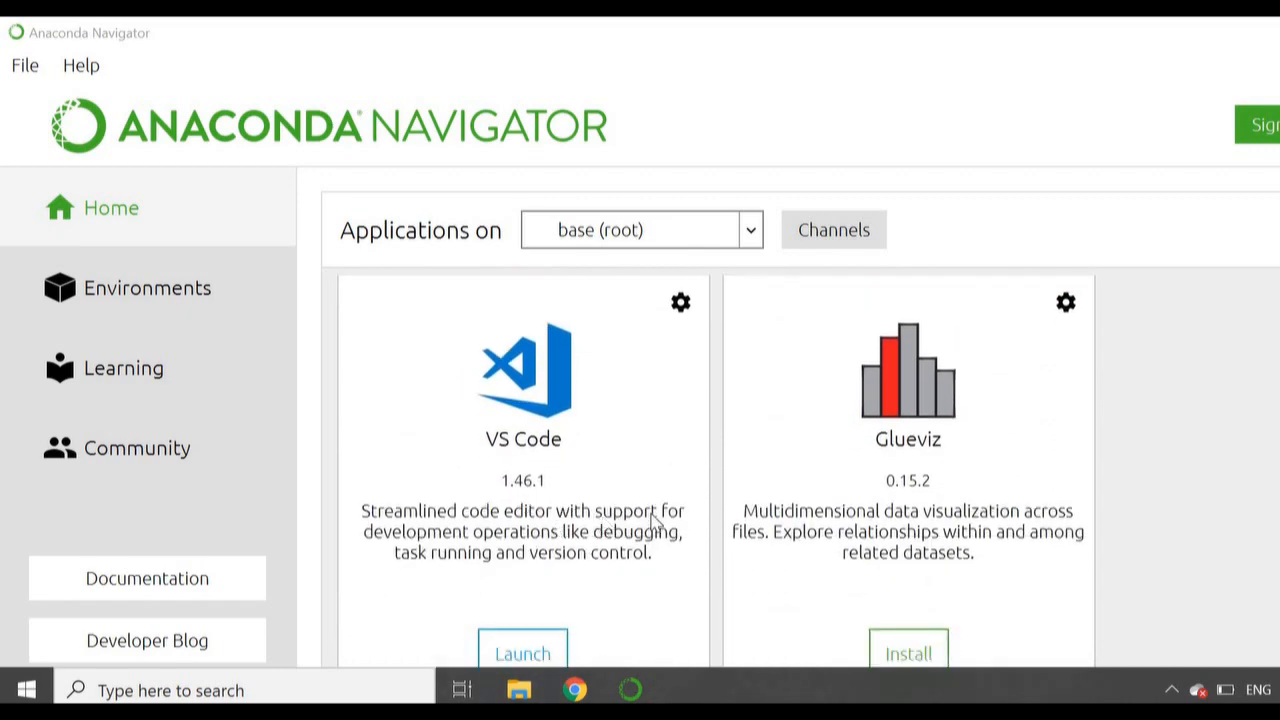
pyautogui.scroll(-10, 652, 522)
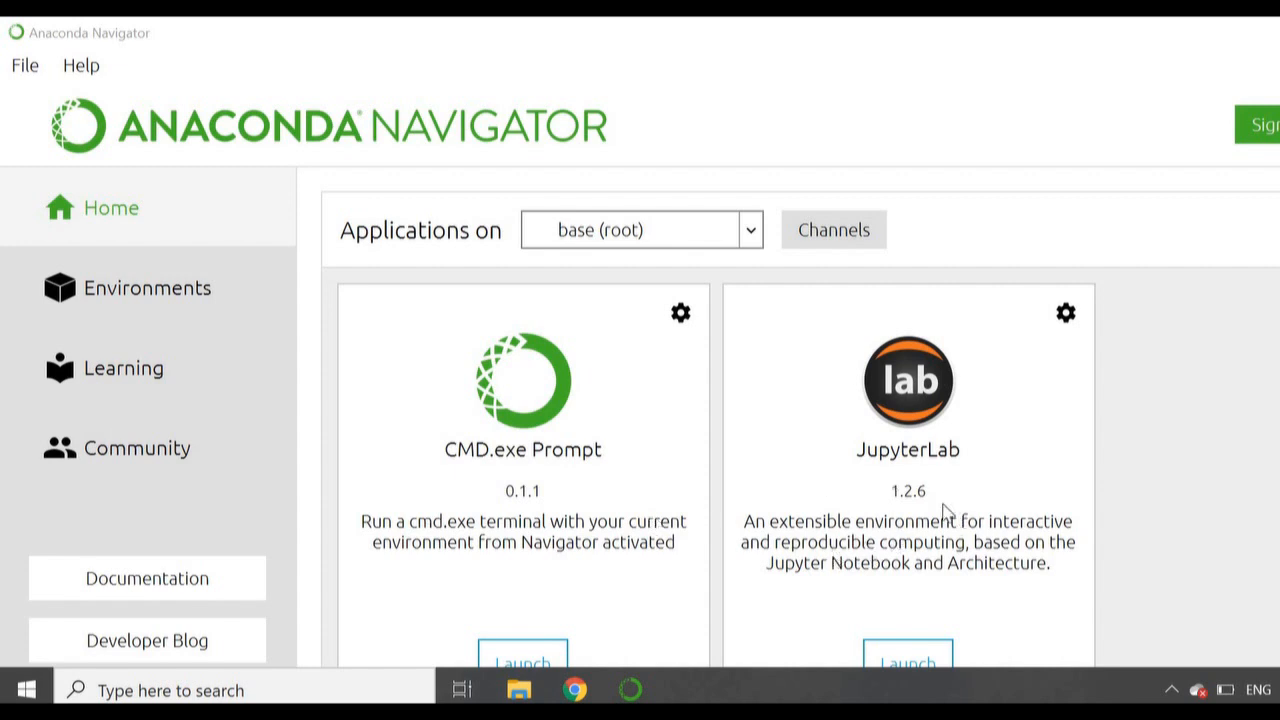
# Step: Launch JupyterLab from the Navigator home page and return to the desktop
pyautogui.scroll(-3, 953, 528)
pyautogui.scroll(2, 951, 523)
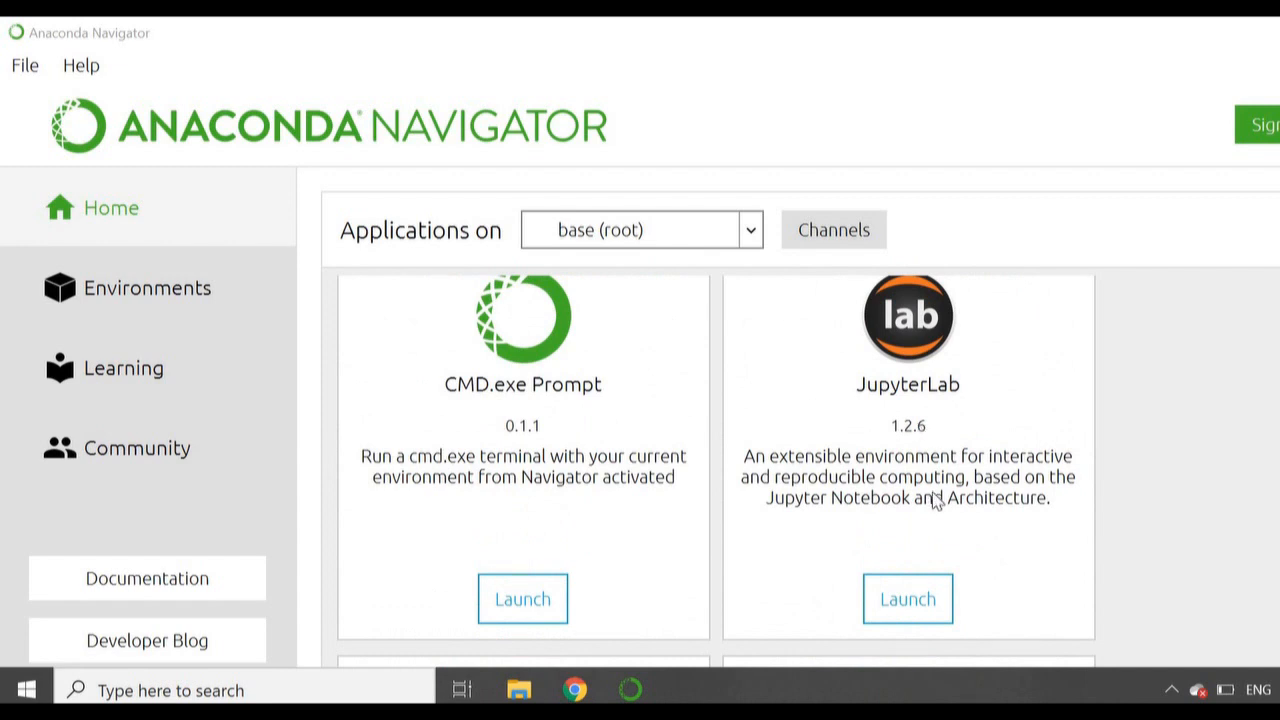
pyautogui.click(887, 610)
pyautogui.press('super+d')
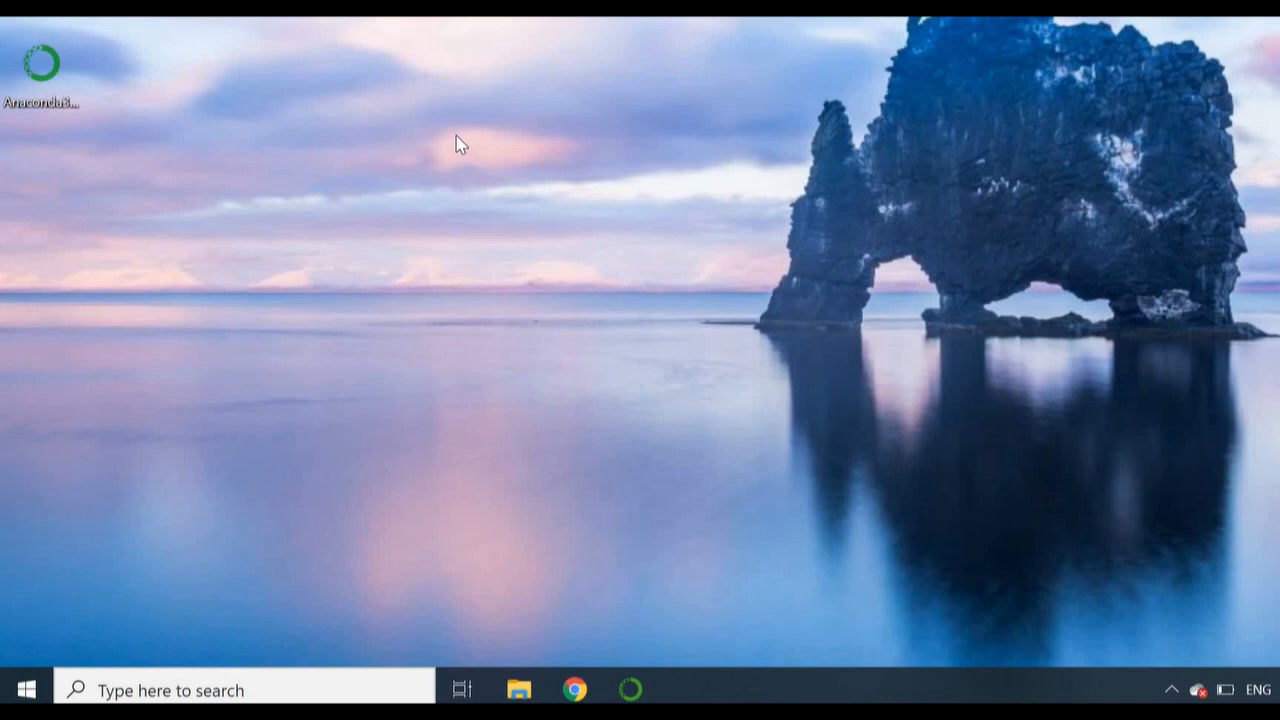
# Step: Search Windows for Command Prompt and open it
pyautogui.click(343, 689)
pyautogui.write('coommand')
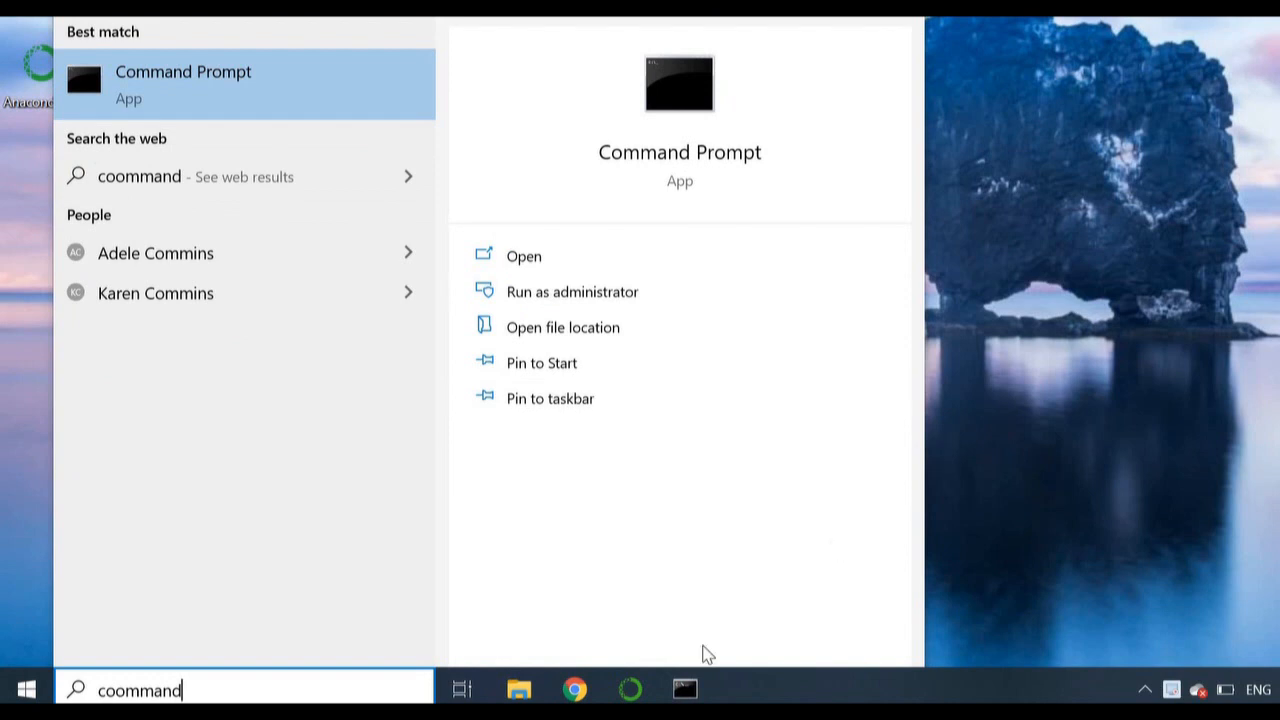
pyautogui.press('Return')
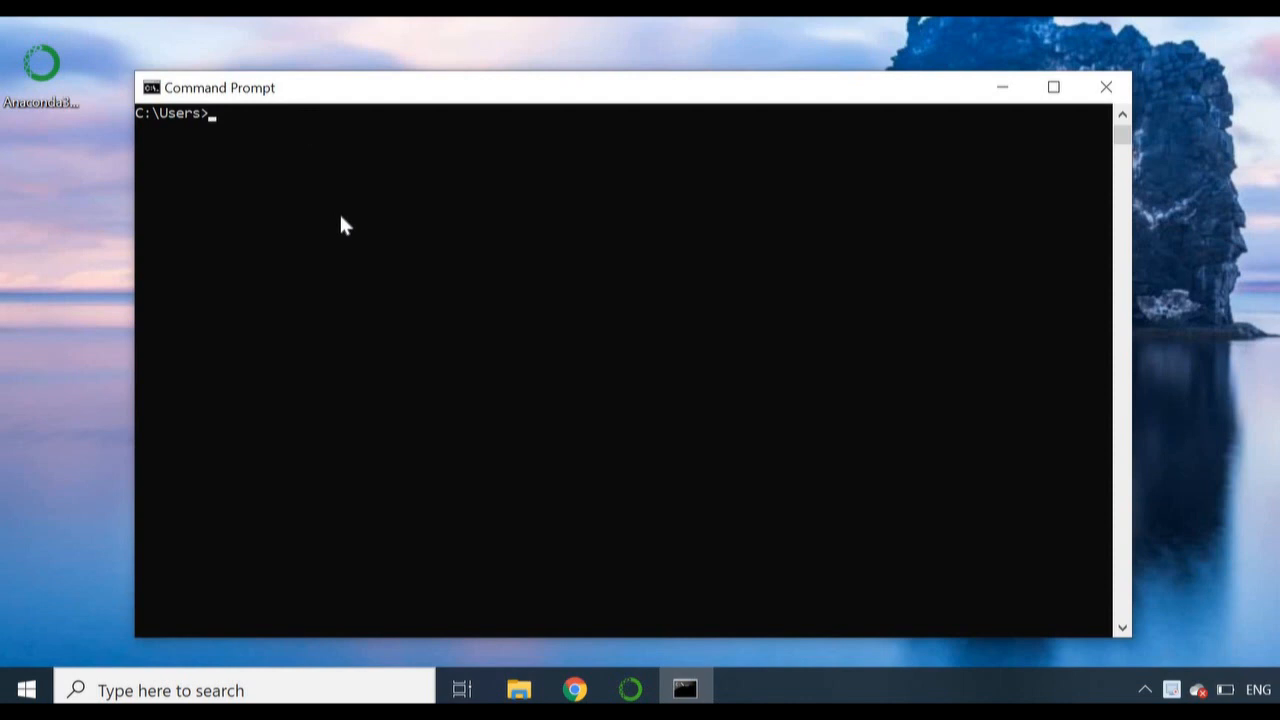
# Step: Check the installed Python version with the command python --version and highlight the command and its output
pyautogui.write('python --version')
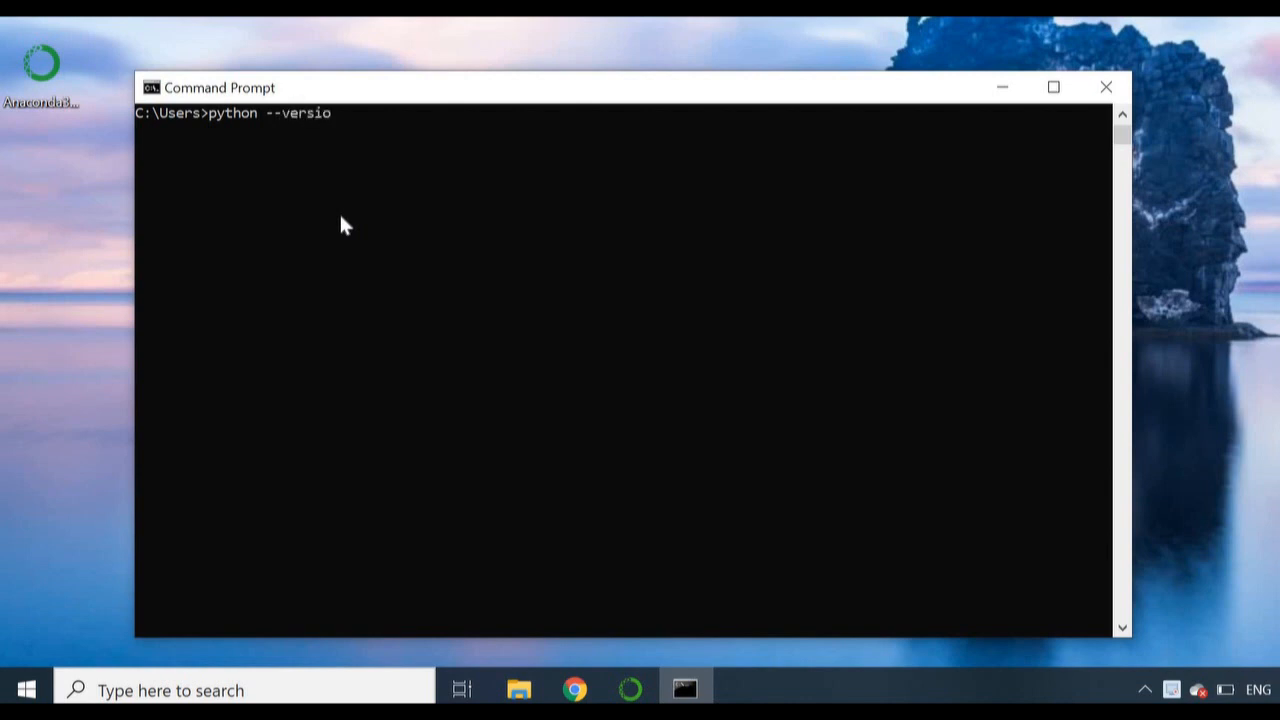
pyautogui.press('Return')
pyautogui.moveTo(233, 133); pyautogui.dragTo(131, 131)
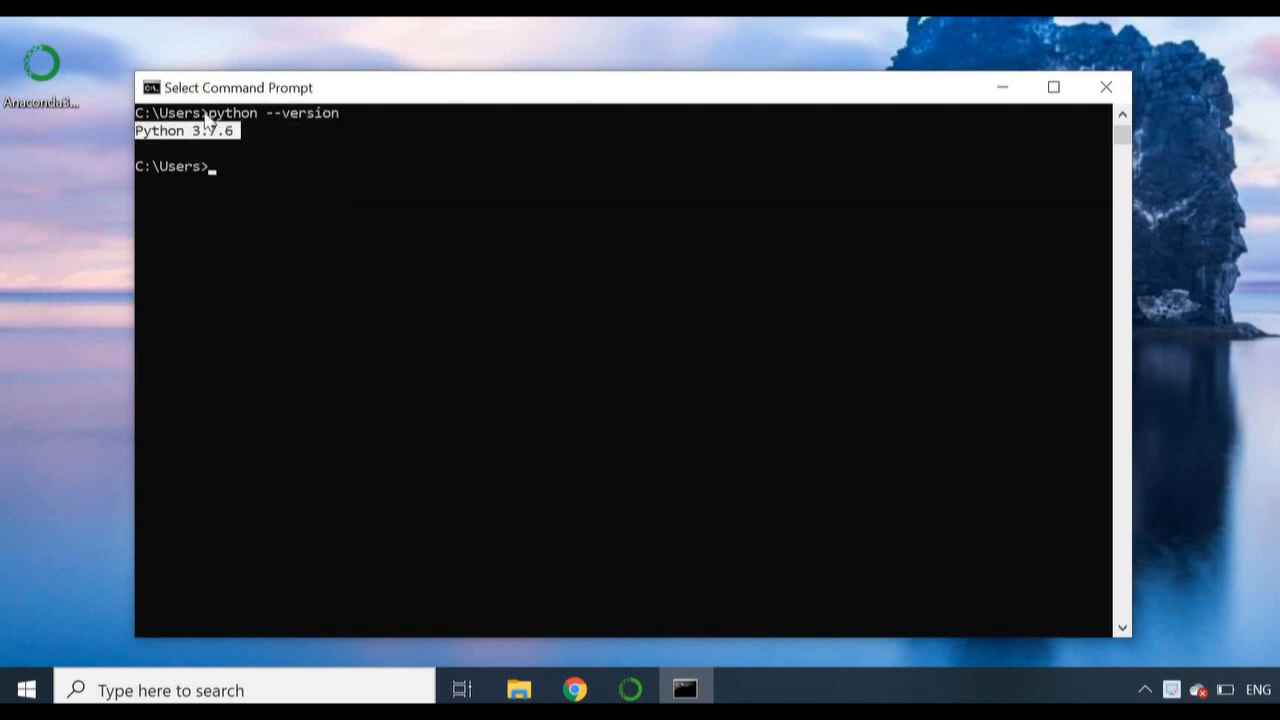
pyautogui.moveTo(210, 118); pyautogui.dragTo(334, 114)
pyautogui.click(291, 166)
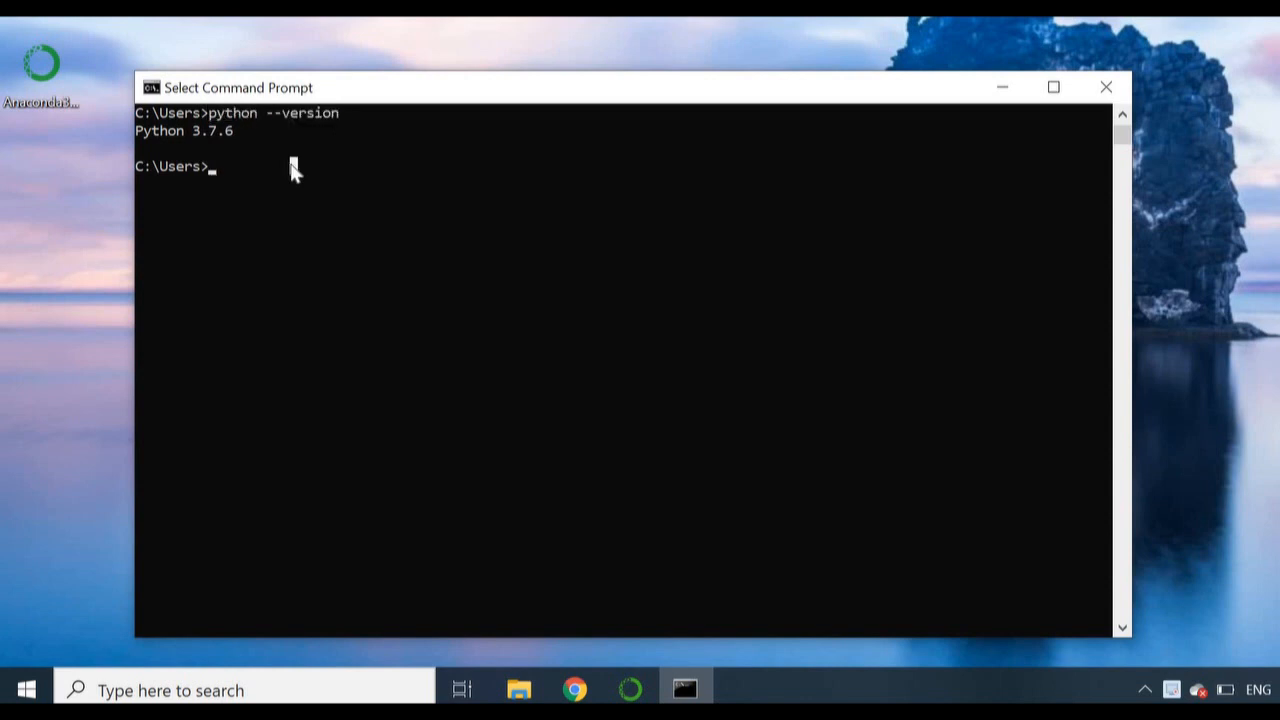
# Step: Check the installed Java version with the command java -version, highlight the output and clear the selection
pyautogui.click(385, 397)
pyautogui.write('jav')
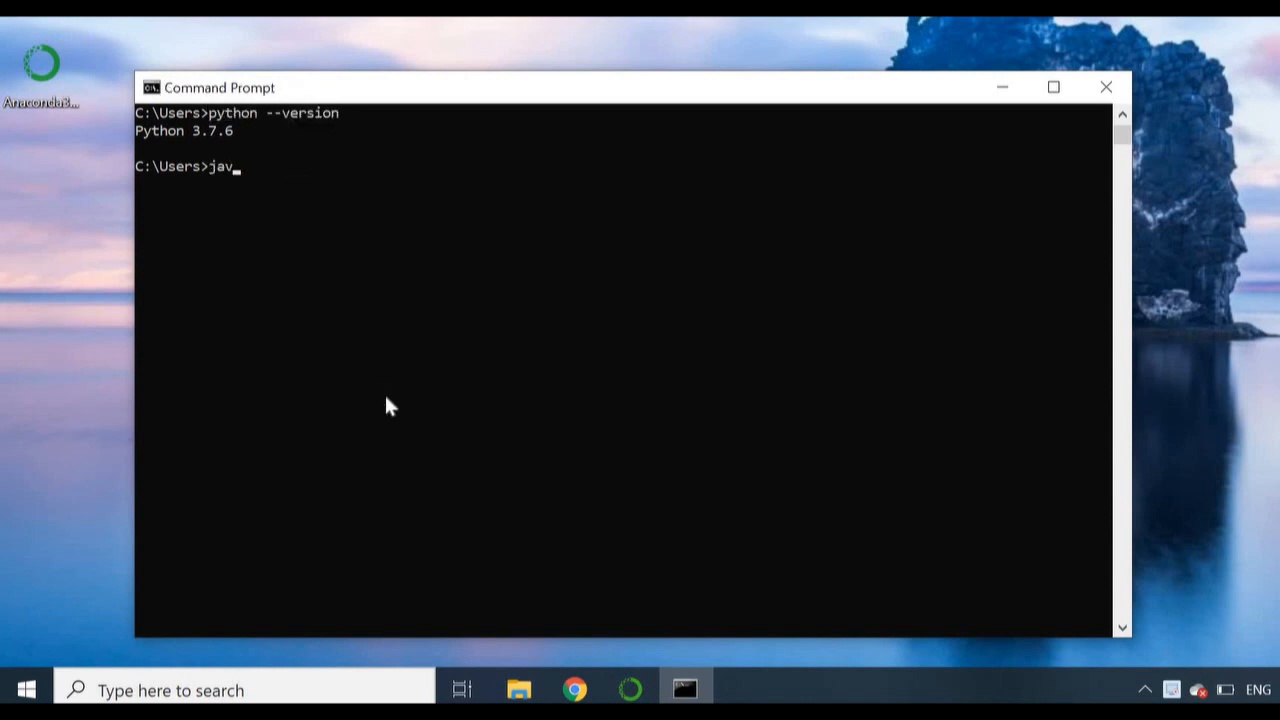
pyautogui.write('a -version')
pyautogui.press('Return')
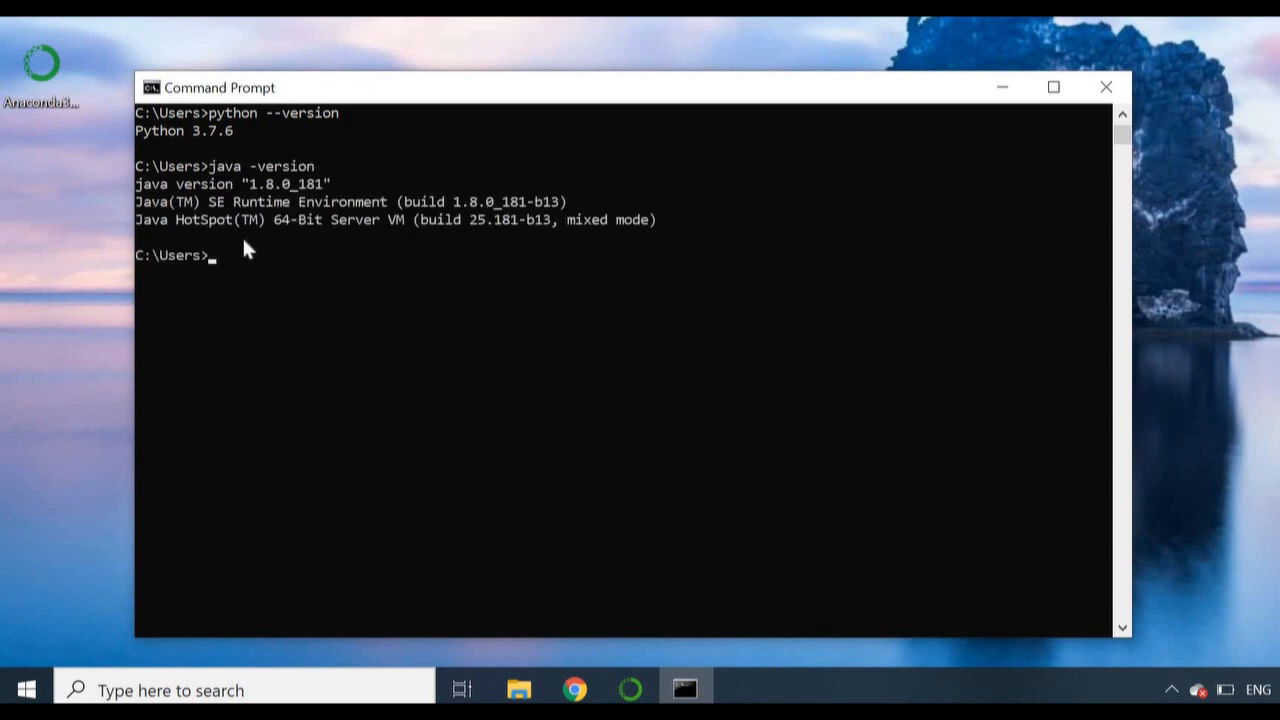
pyautogui.moveTo(240, 240); pyautogui.dragTo(140, 182)
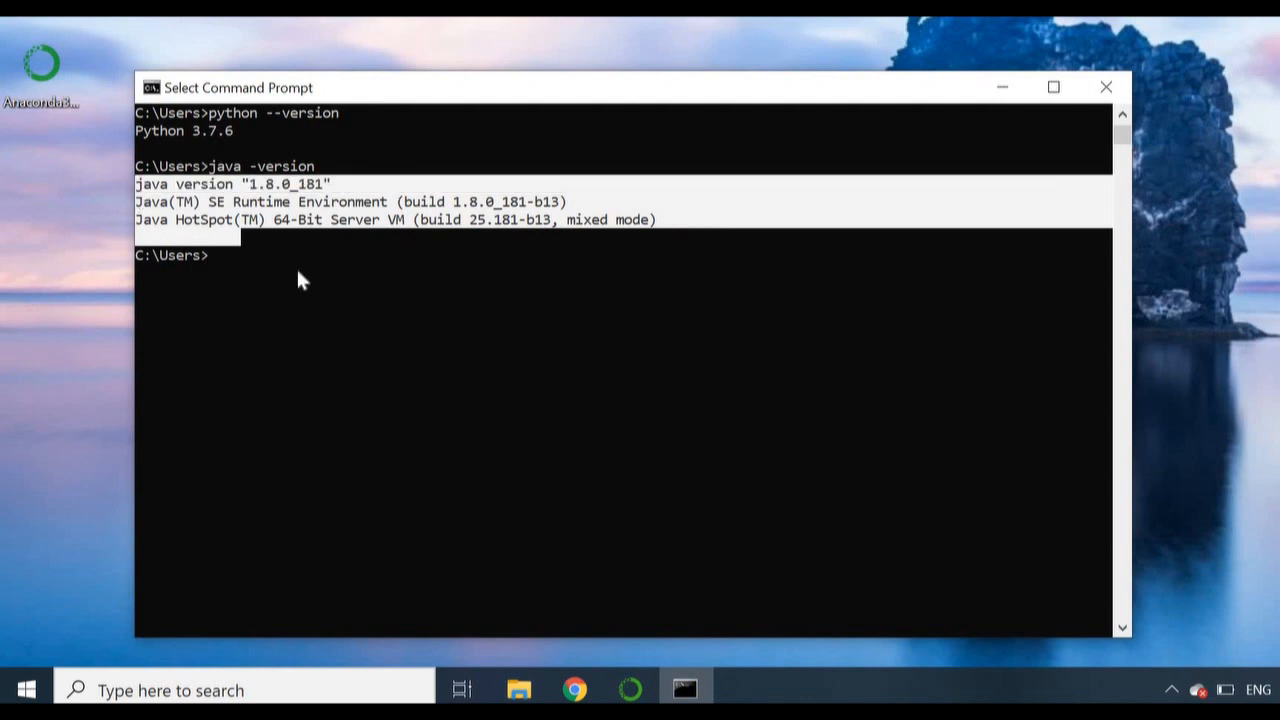
pyautogui.rightClick(296, 266)
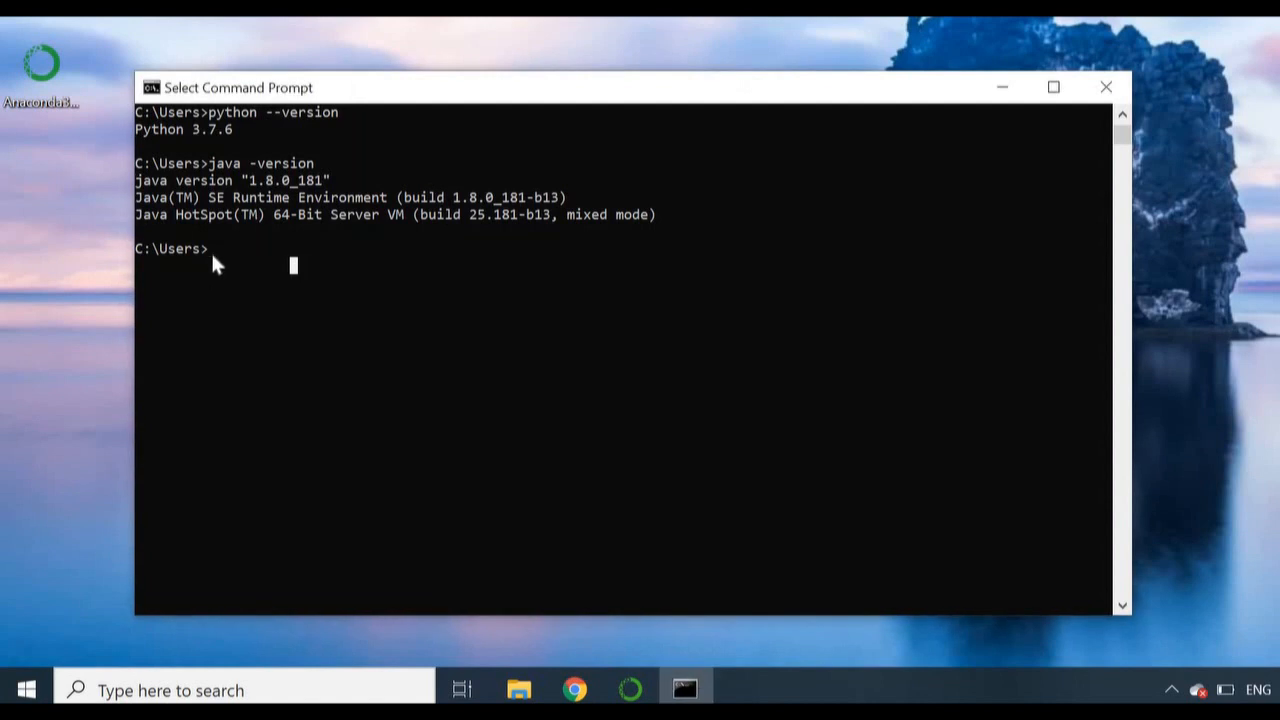
# Step: Enlarge the Command Prompt text and move the window up to the upper edge of the desktop
pyautogui.keyDown('ctrl'); pyautogui.scroll(1, 213, 260); pyautogui.keyUp('ctrl')
pyautogui.keyDown('ctrl'); pyautogui.scroll(1, 211, 253); pyautogui.keyUp('ctrl')
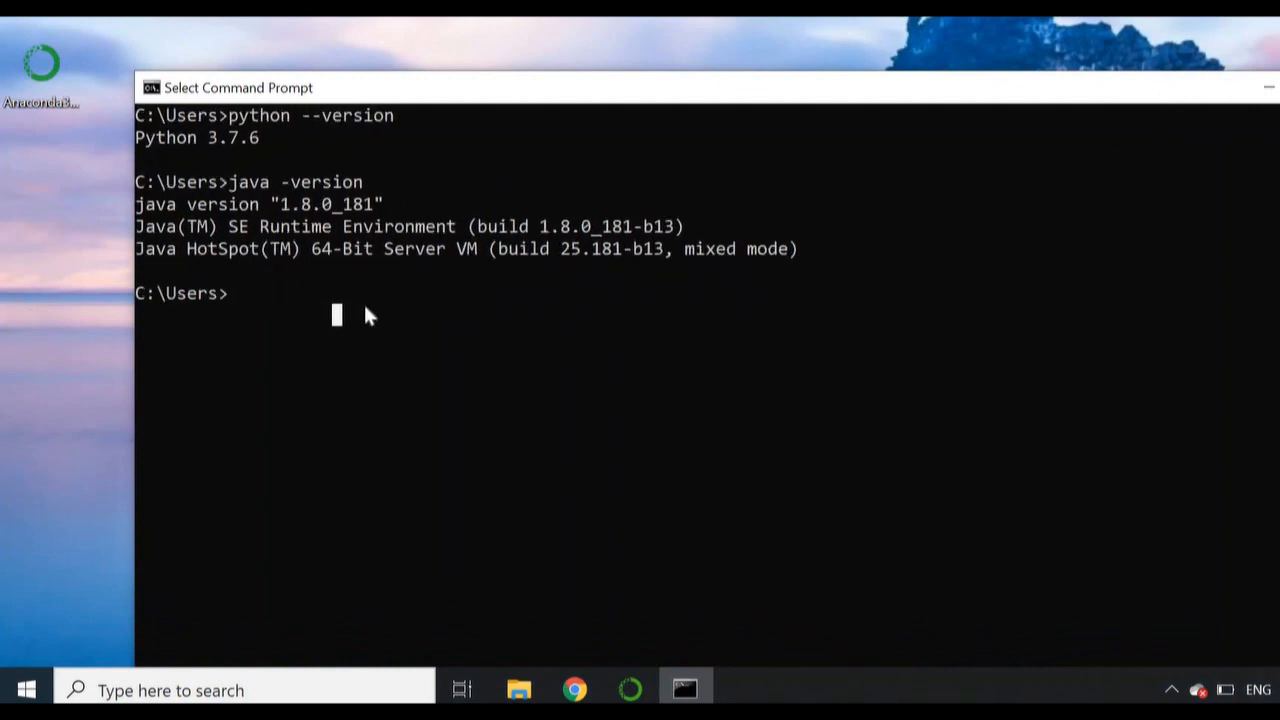
pyautogui.keyDown('ctrl'); pyautogui.scroll(1, 363, 302); pyautogui.keyUp('ctrl')
pyautogui.moveTo(429, 89); pyautogui.dragTo(421, 31)
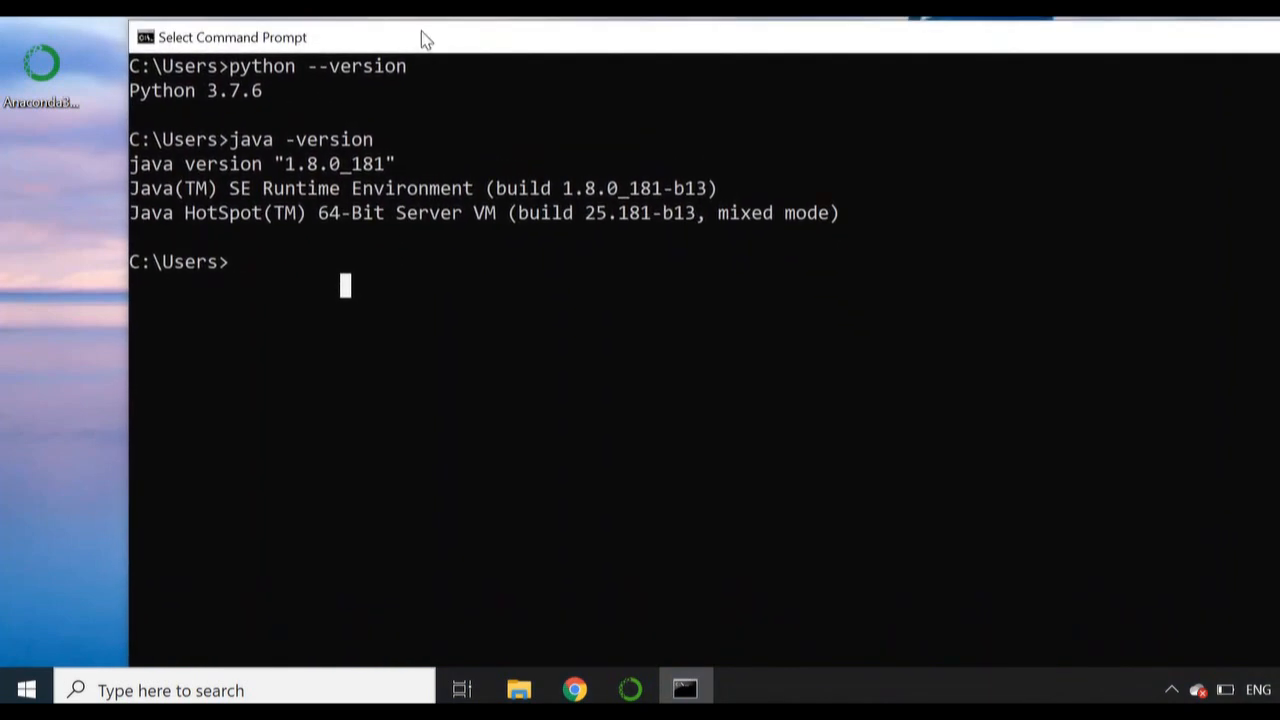
# Step: Start Jupyter Notebook with the command jupyter notebook and switch to its file list page in Chrome
pyautogui.click(388, 276)
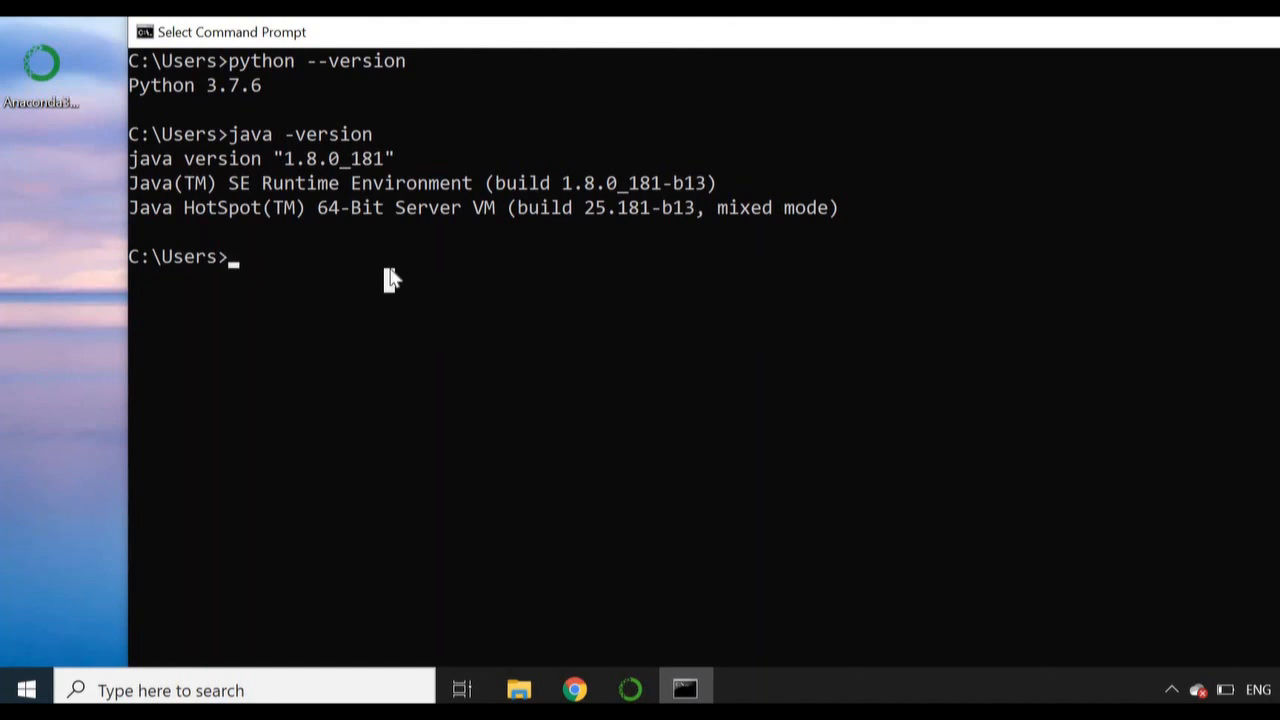
pyautogui.write('jupyter notebook')
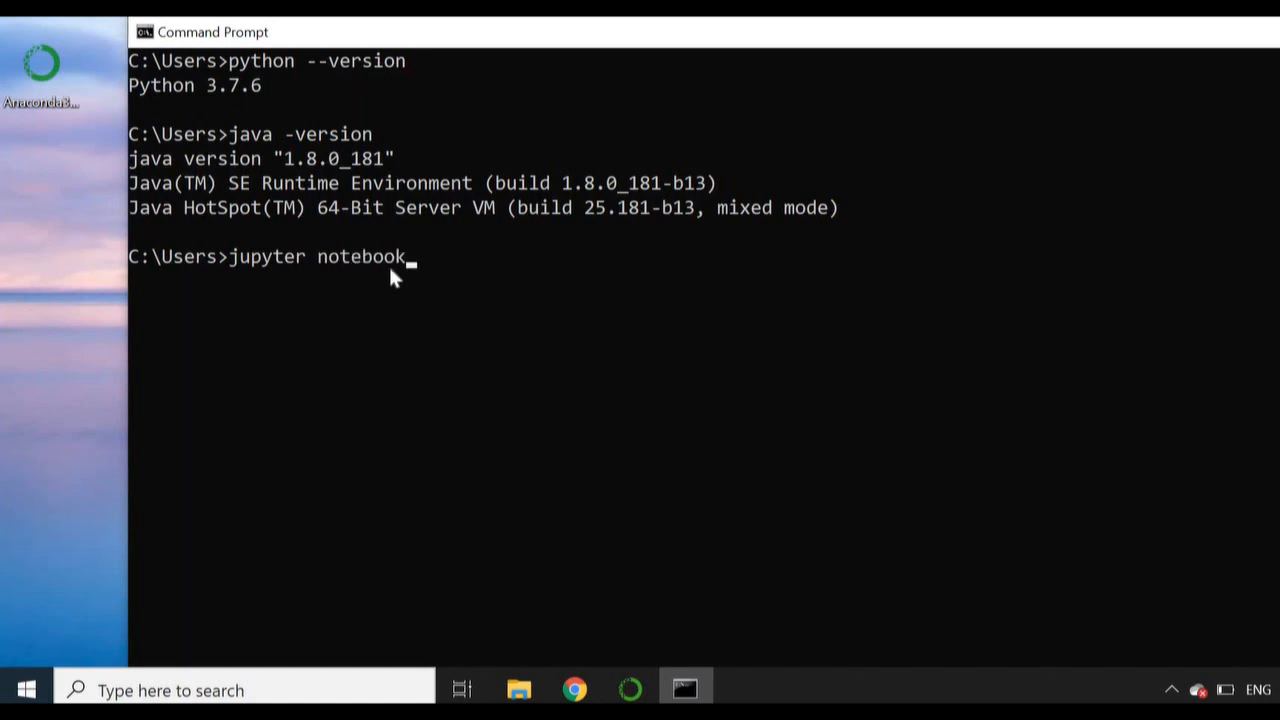
pyautogui.press('Return')
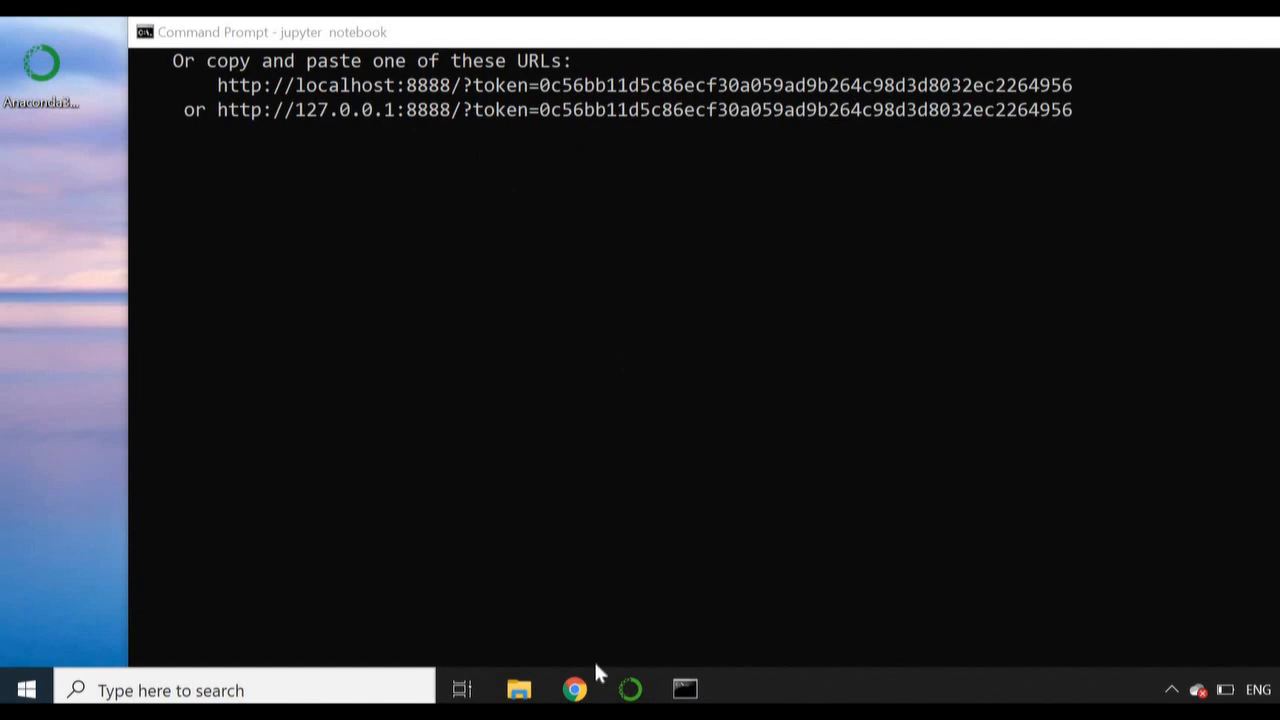
pyautogui.click(577, 689)
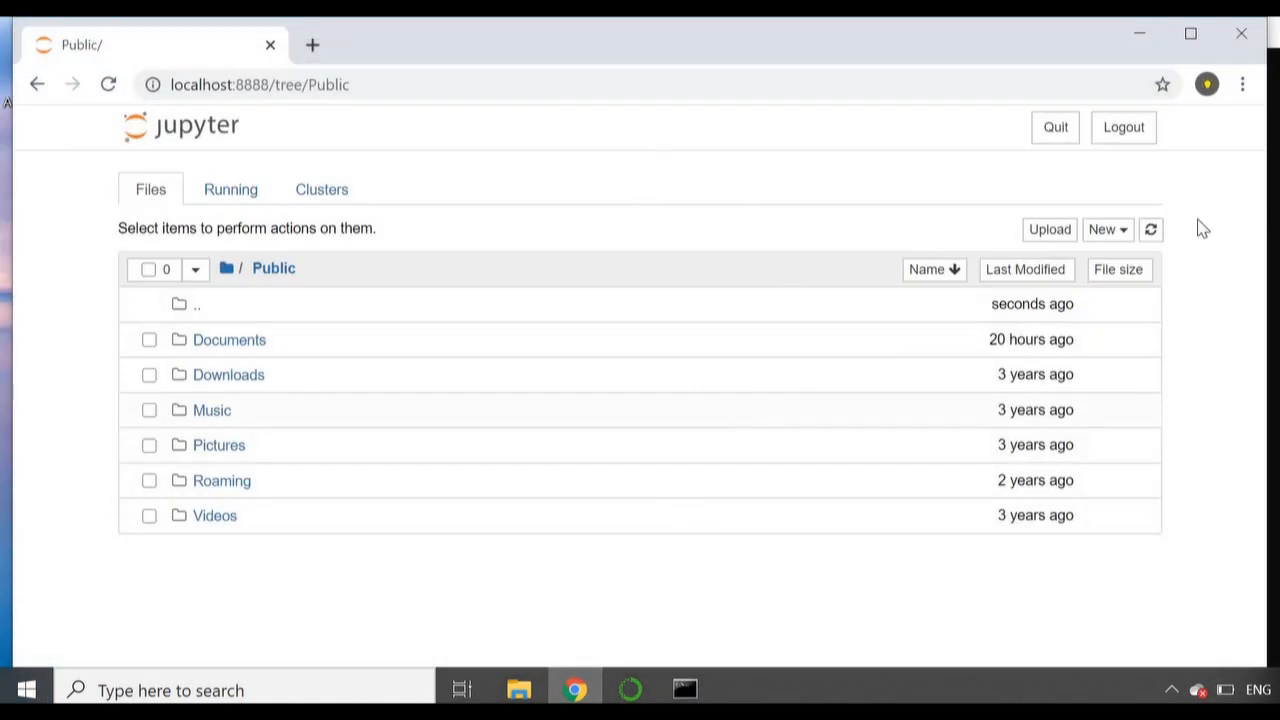
# Step: Glance back at Command Prompt, return to Chrome and widen the browser window towards both sides of the desktop
pyautogui.hotkey('alt', 'Tab')
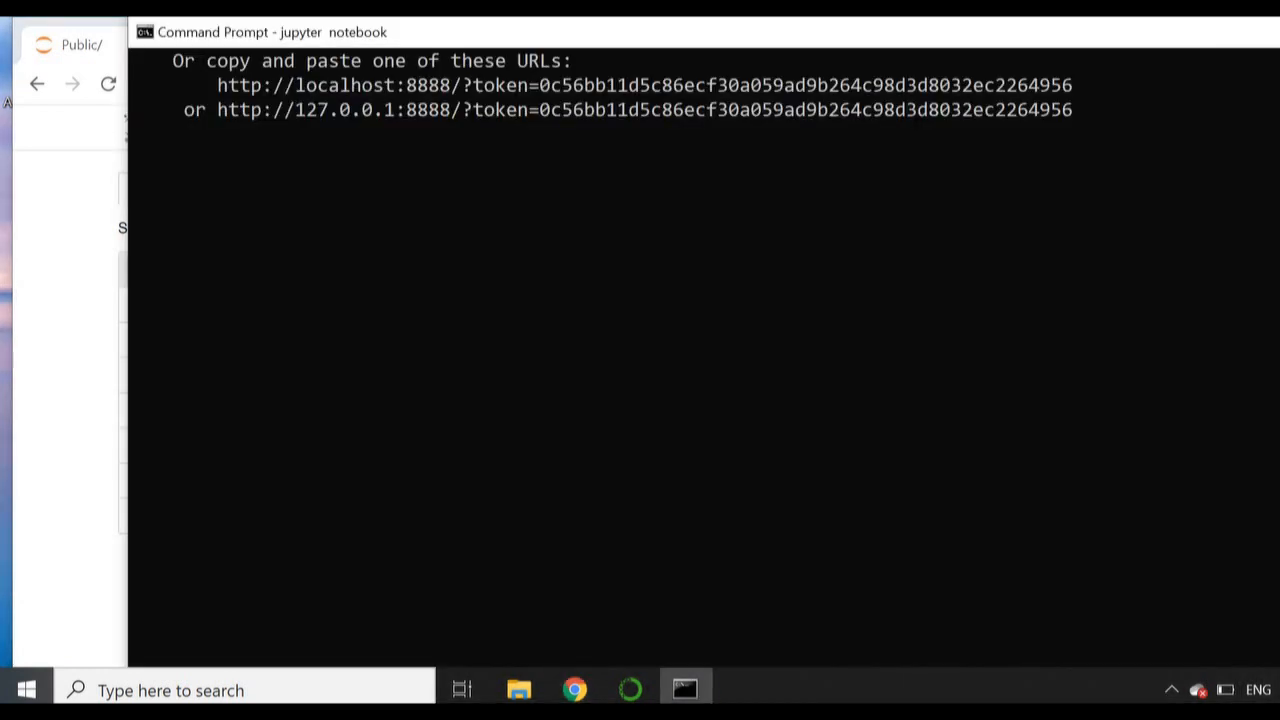
pyautogui.hotkey('alt', 'Tab')
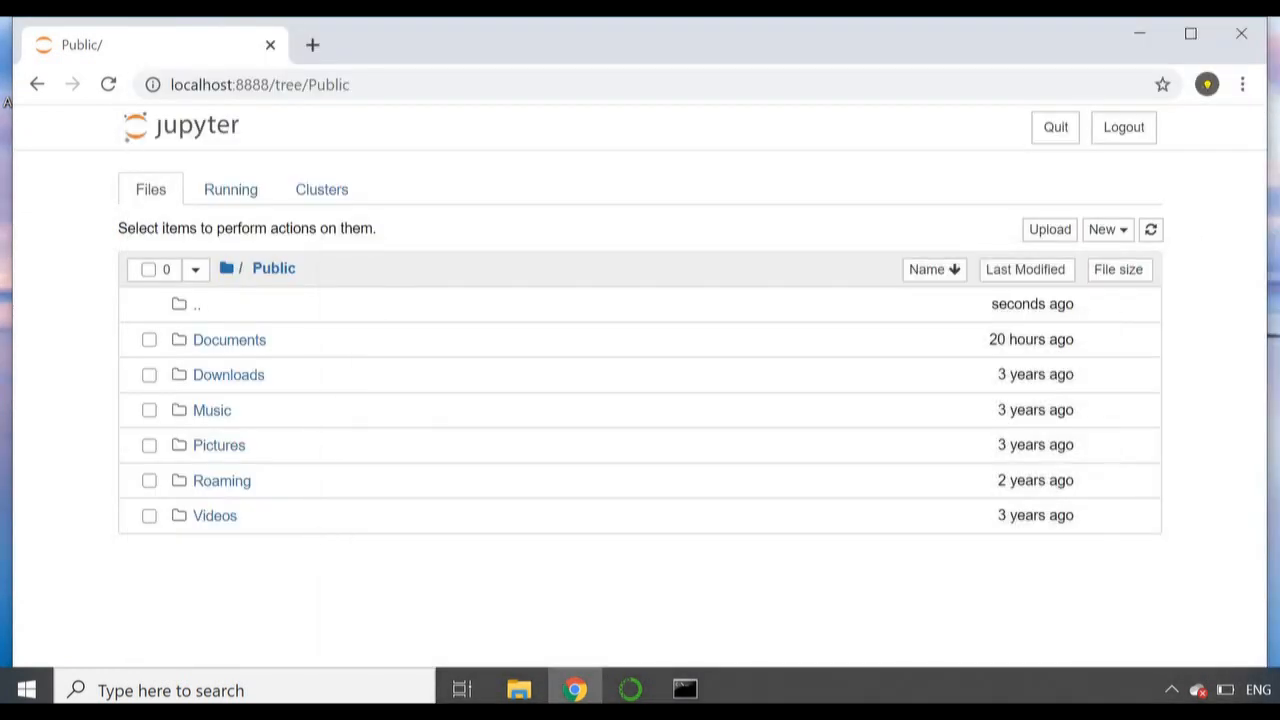
pyautogui.moveTo(1270, 335); pyautogui.dragTo(1279, 335)
pyautogui.moveTo(11, 200); pyautogui.dragTo(3, 200)
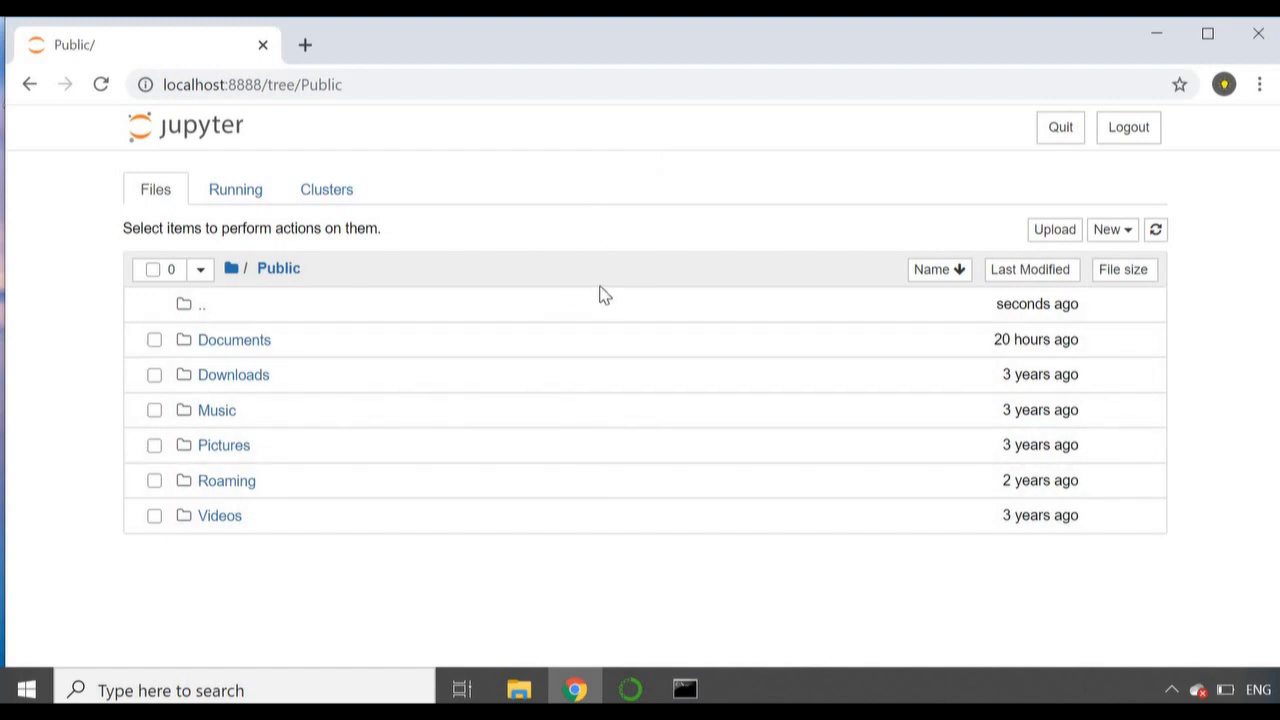
# Step: Create a new Python 3 notebook in the Public folder
pyautogui.click(1055, 230)
pyautogui.scroll(5, 1108, 238)
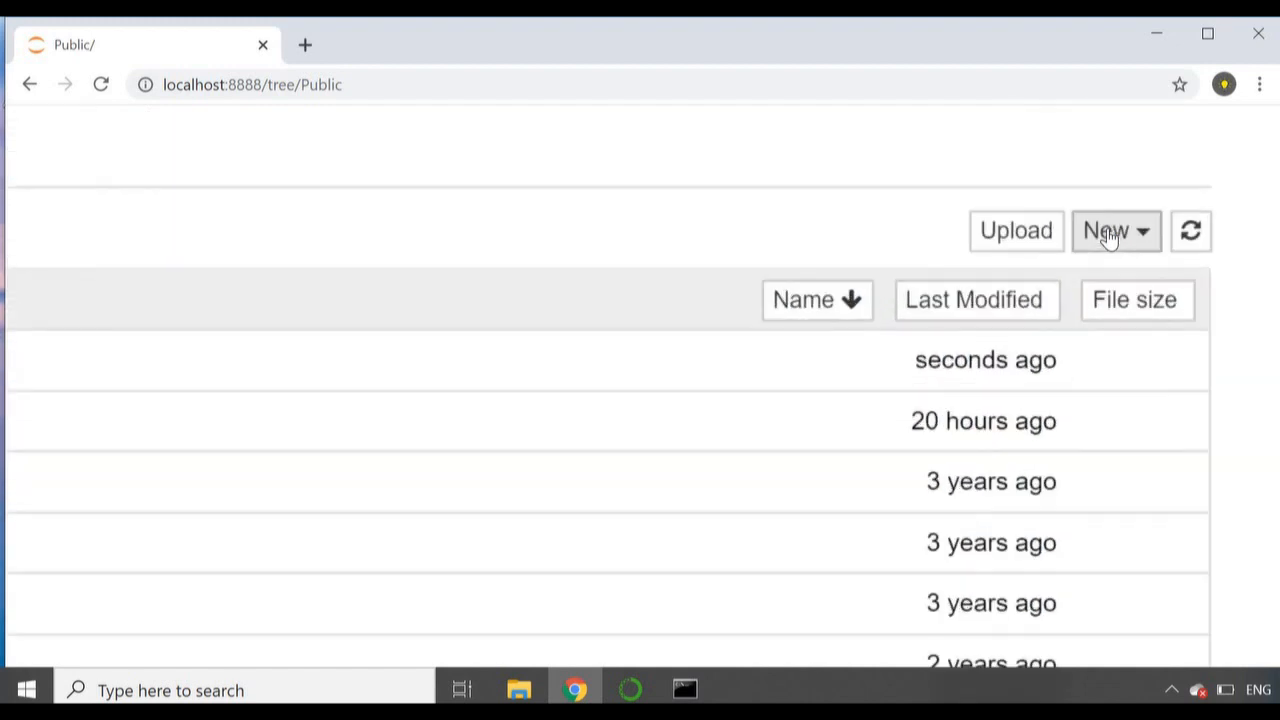
pyautogui.click(1130, 243)
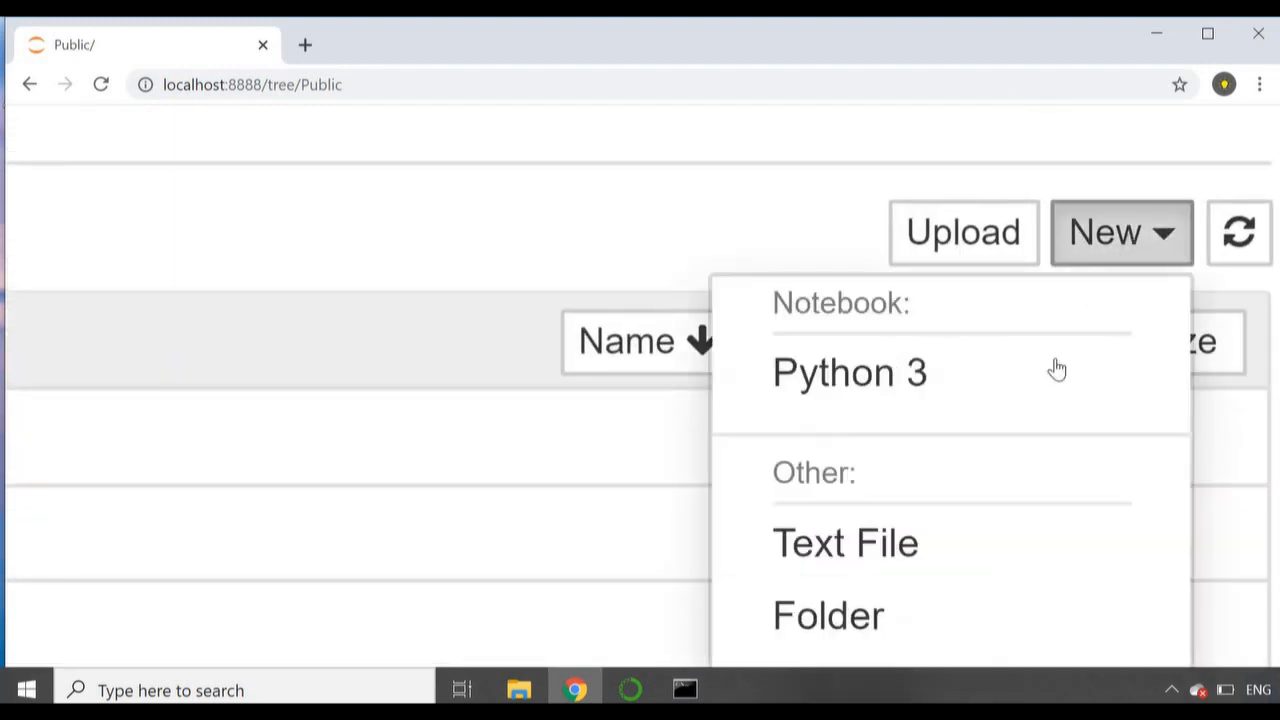
pyautogui.scroll(-3, 1046, 380)
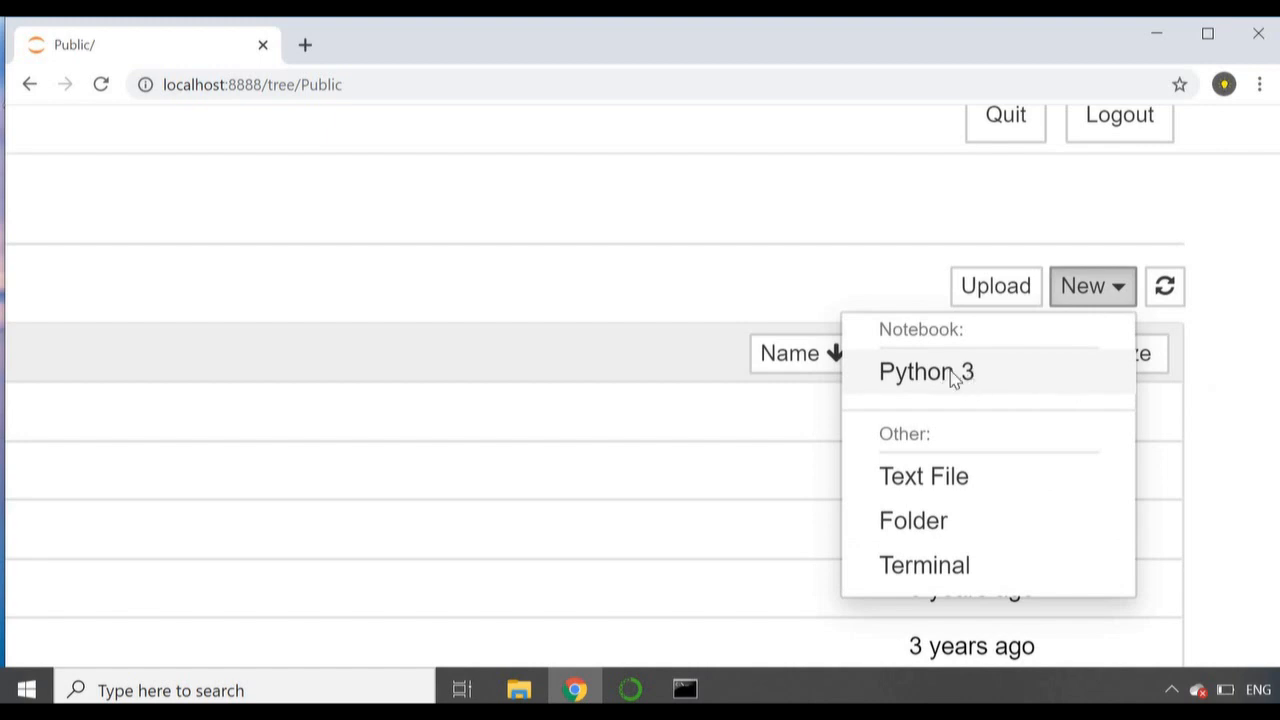
pyautogui.click(883, 374)
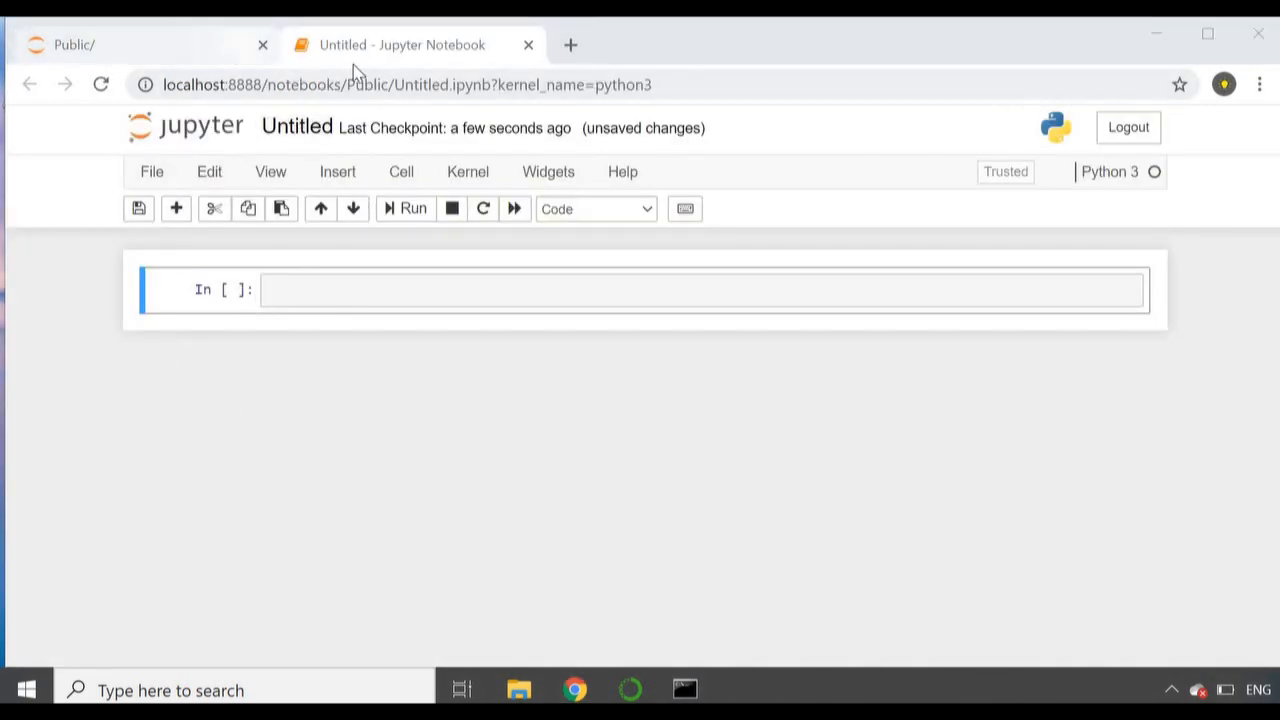
# Step: Add several blank lines to the notebook's first code cell
pyautogui.click(390, 295)
pyautogui.press('Return')
pyautogui.press('Return')
pyautogui.press('Return')
pyautogui.press('Return')
pyautogui.press('Return')
pyautogui.press('Return')
pyautogui.press('Return')
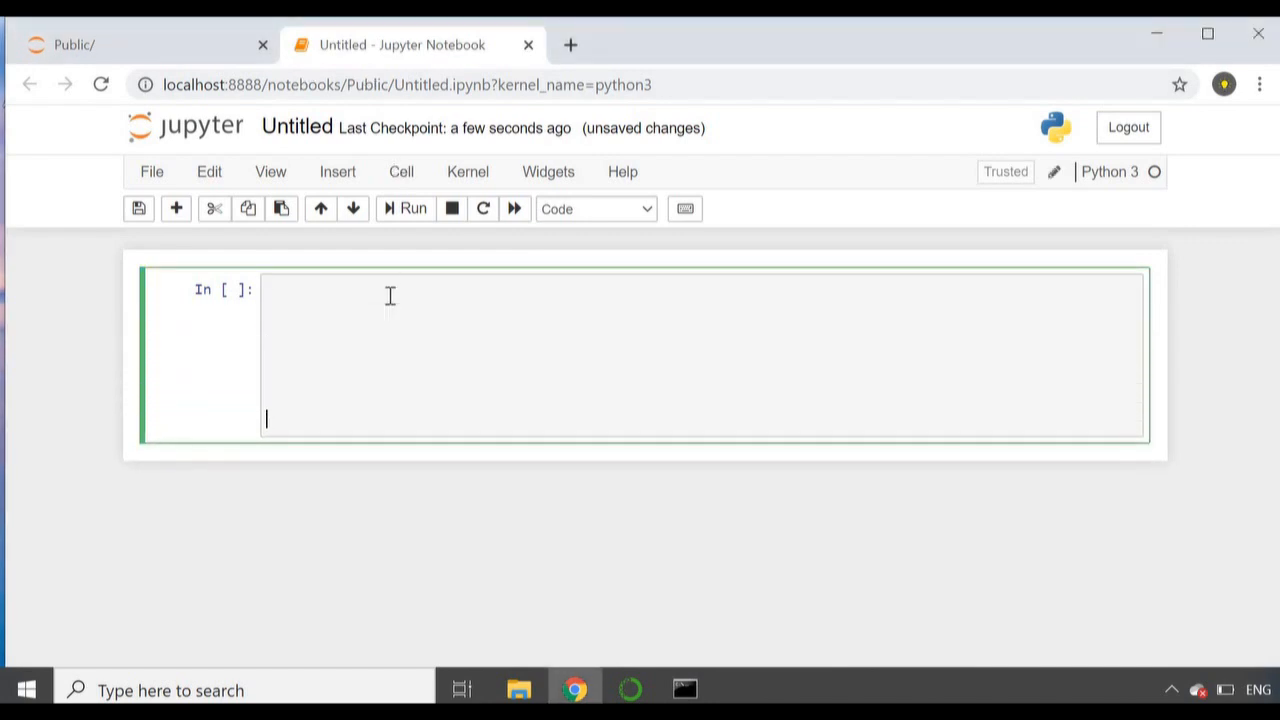
pyautogui.press('Return')
pyautogui.press('Return')
pyautogui.press('Return')
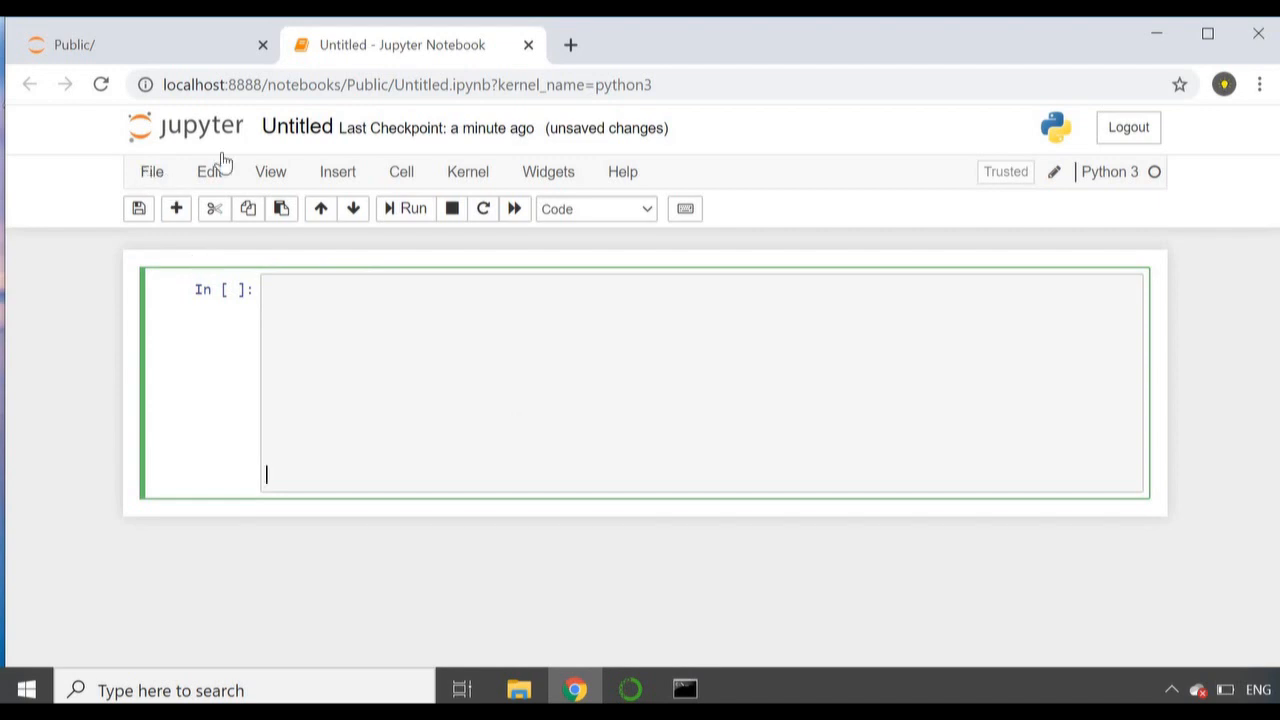
# Step: Save a copy of the notebook with the path Public/ and highlight .ipynb in the page address
pyautogui.click(152, 172)
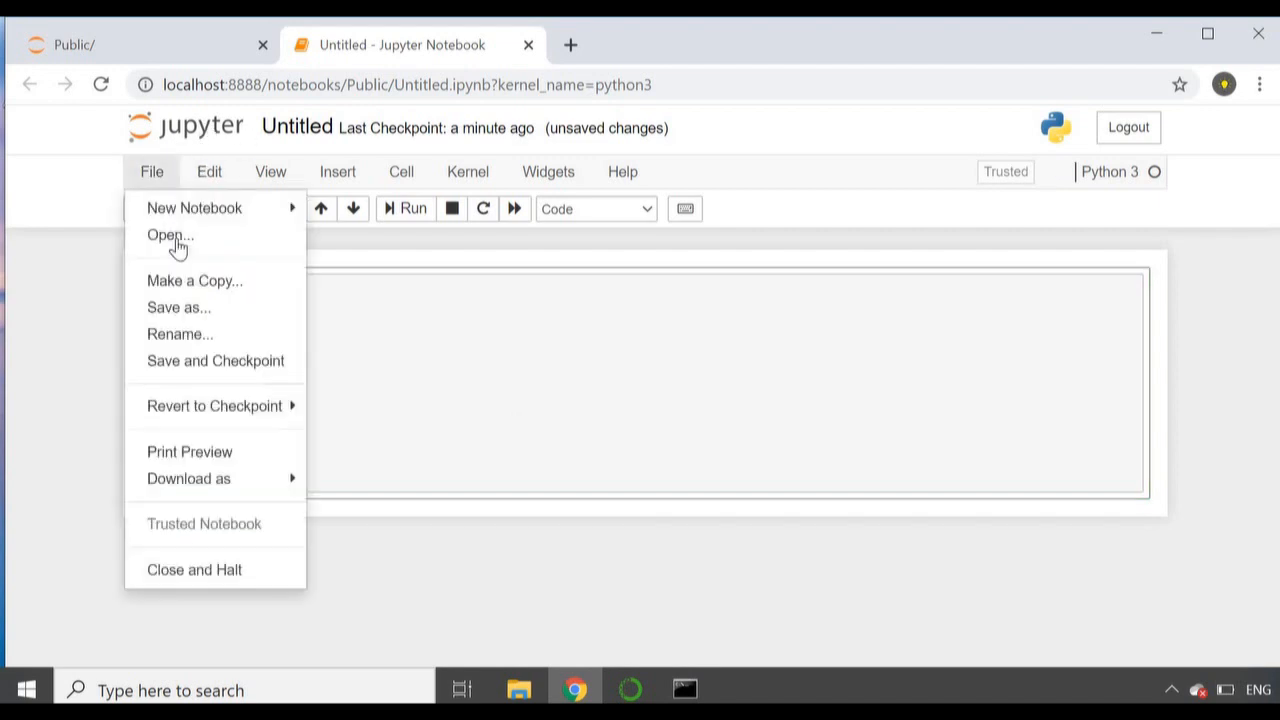
pyautogui.click(203, 313)
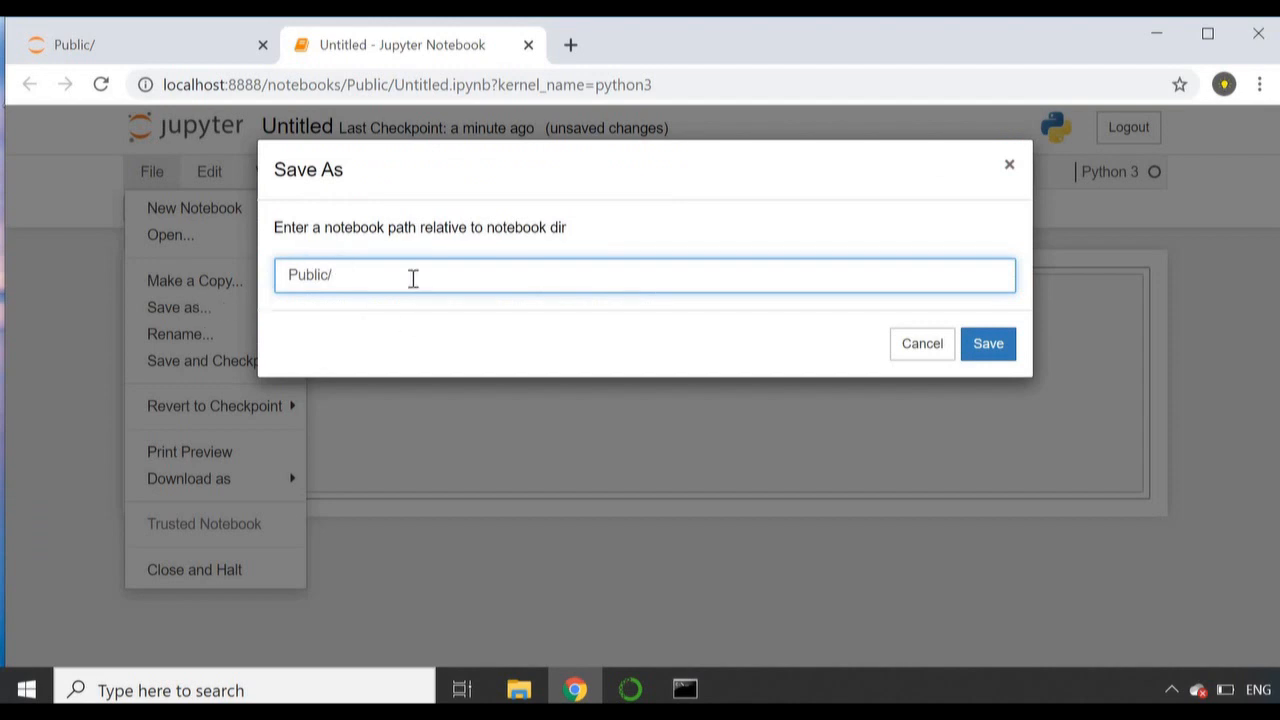
pyautogui.press('Return')
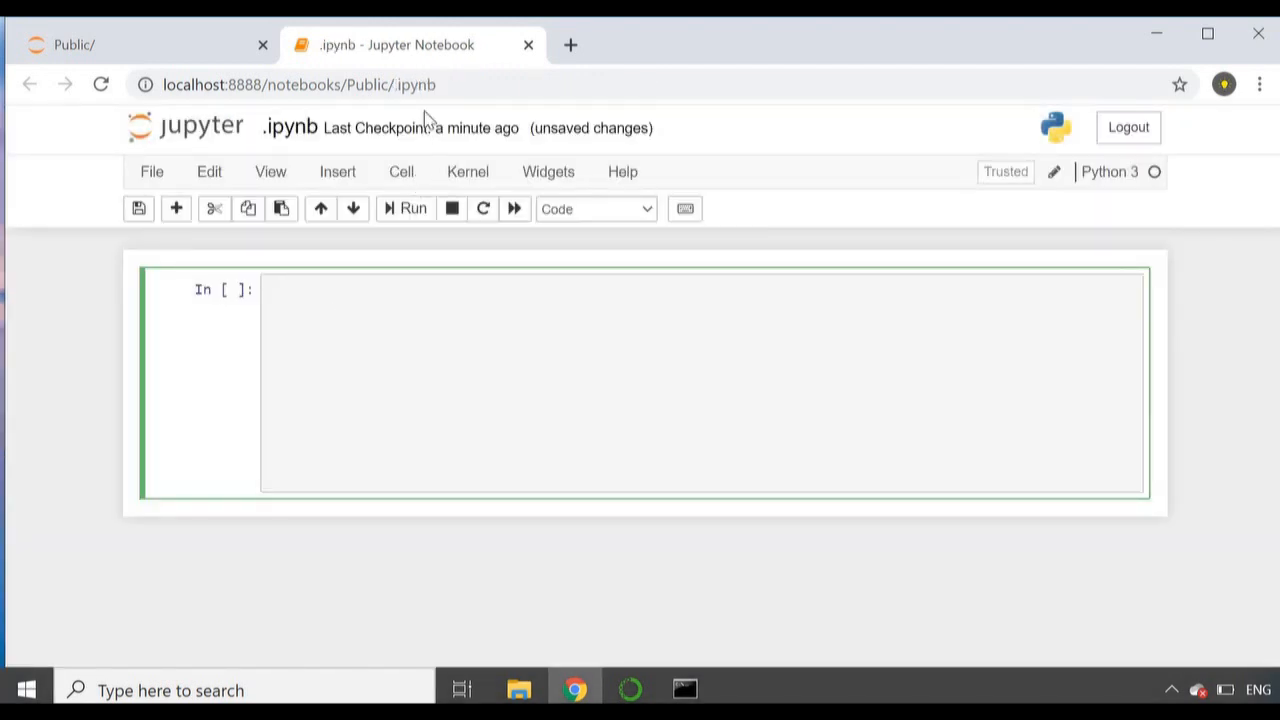
pyautogui.moveTo(395, 85); pyautogui.dragTo(445, 80)
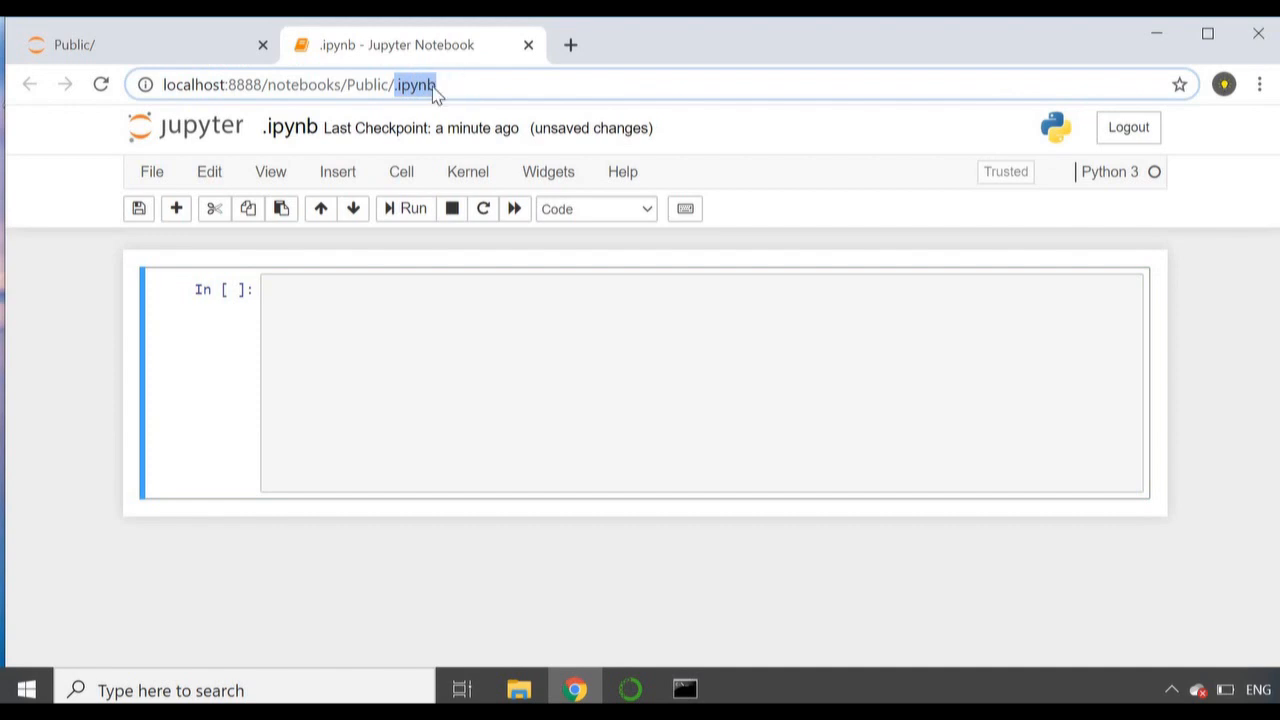